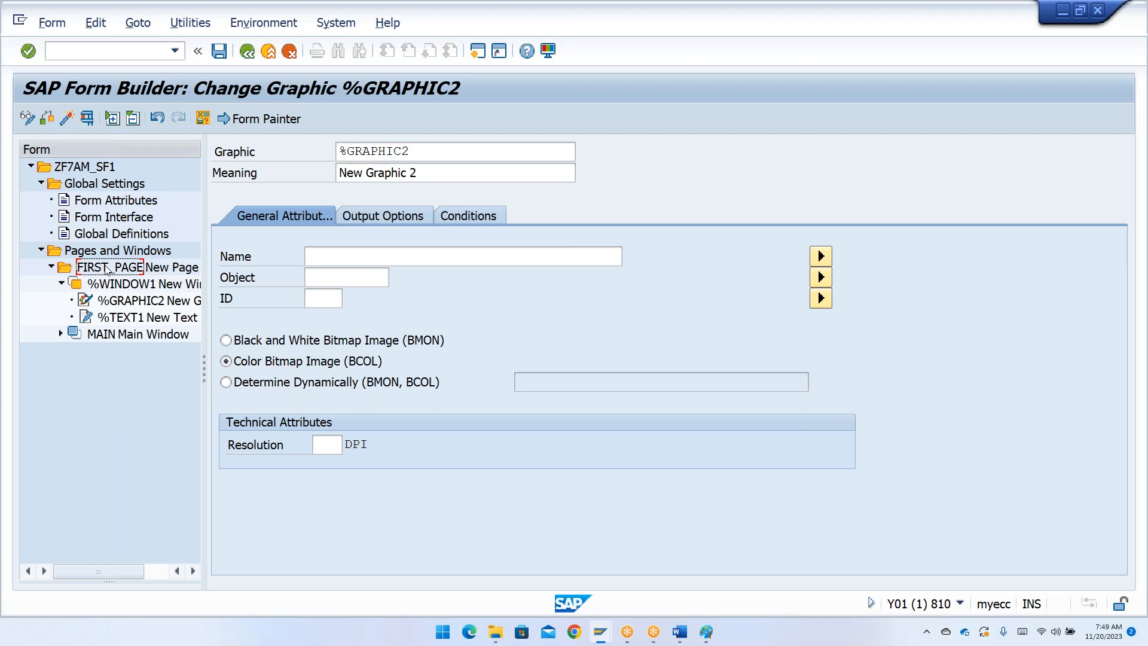
Create a folder under %WINDOW1 and move the %GRAPHIC2 node into it
mouse_move(141, 274)
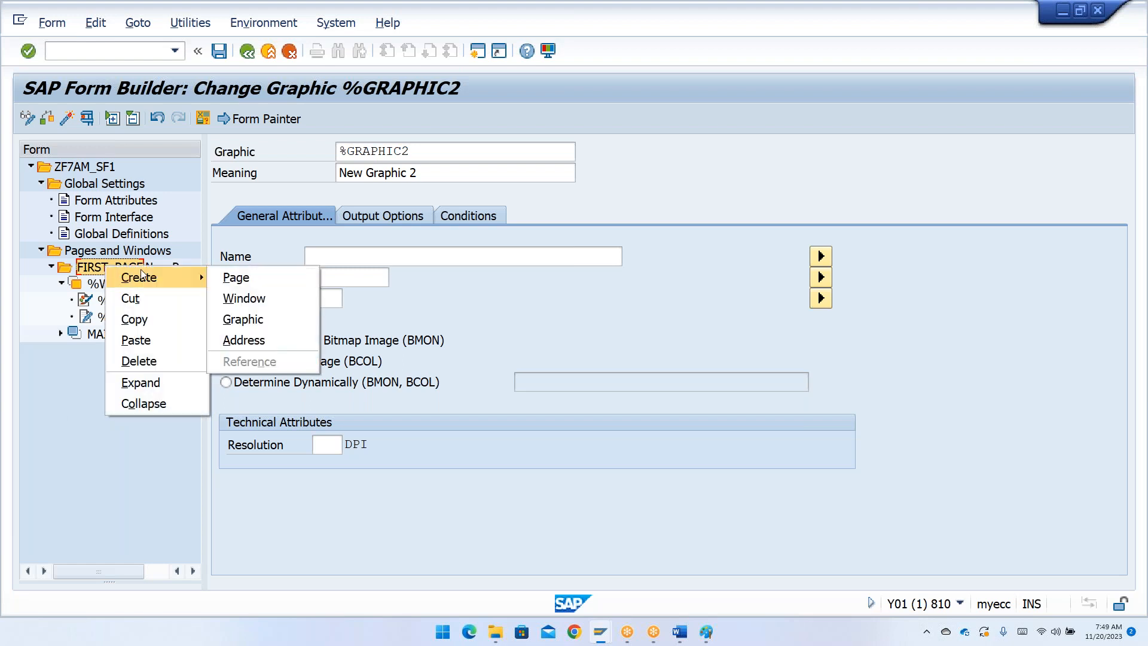
left_click(131, 248)
left_click(134, 286)
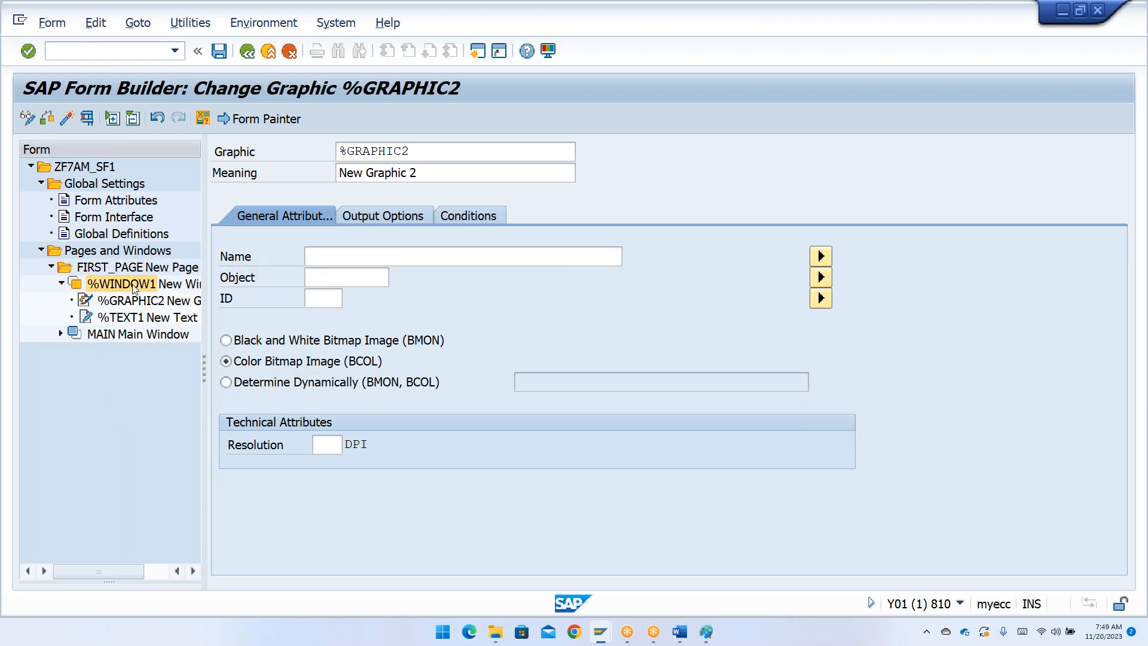
right_click(133, 288)
mouse_move(180, 297)
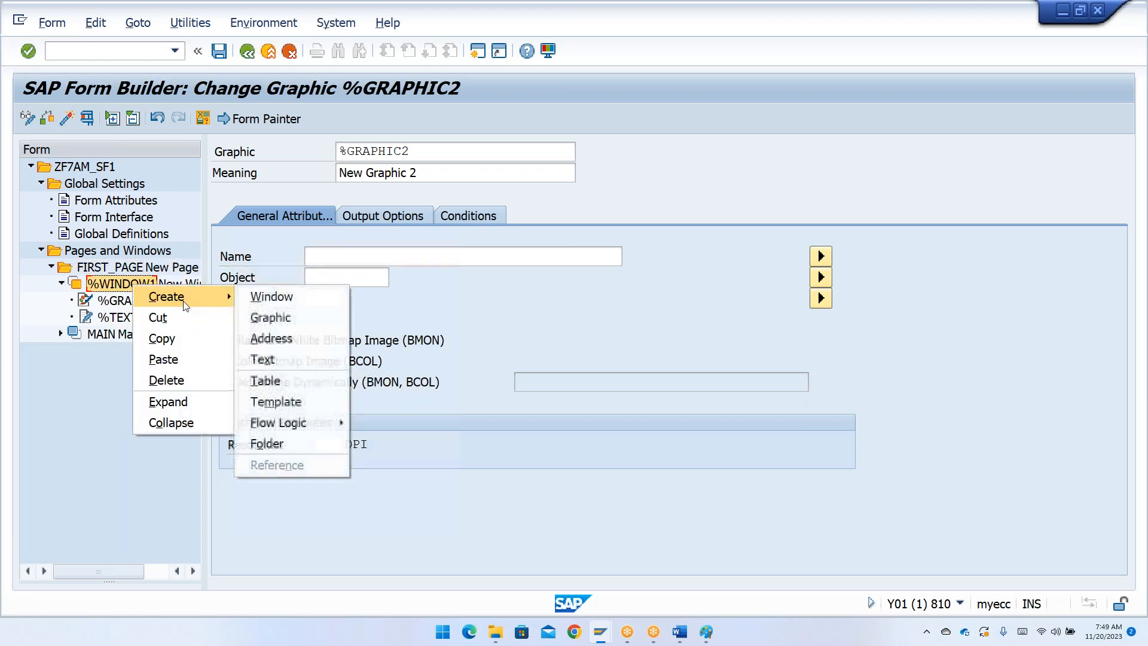
left_click(284, 444)
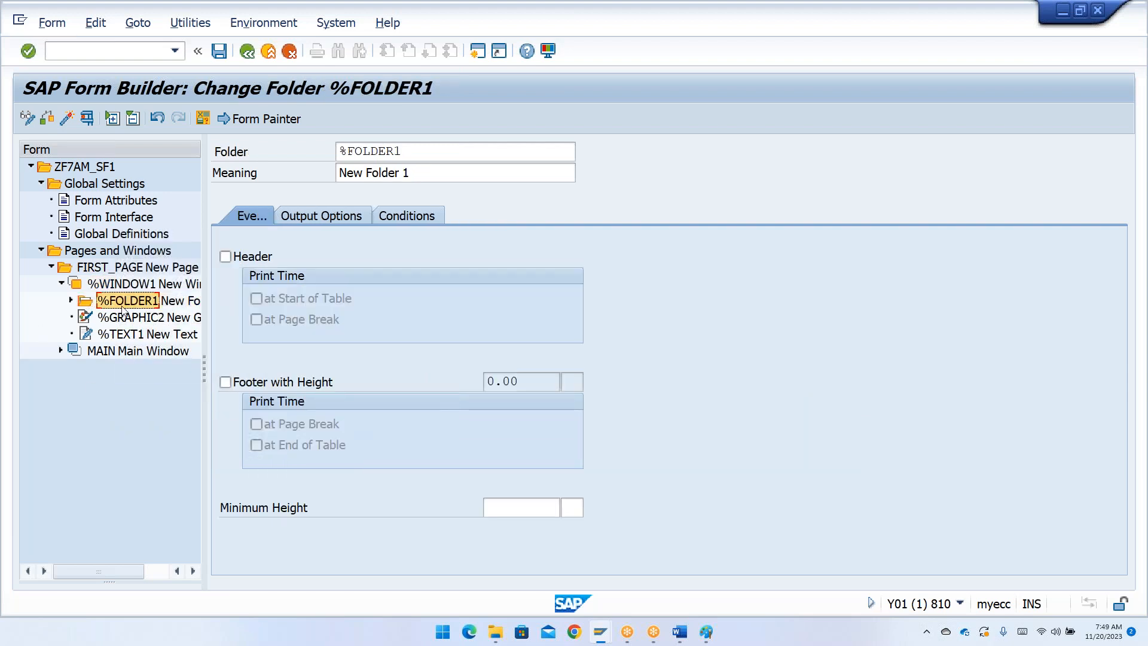
left_click_drag(116, 318, 177, 326)
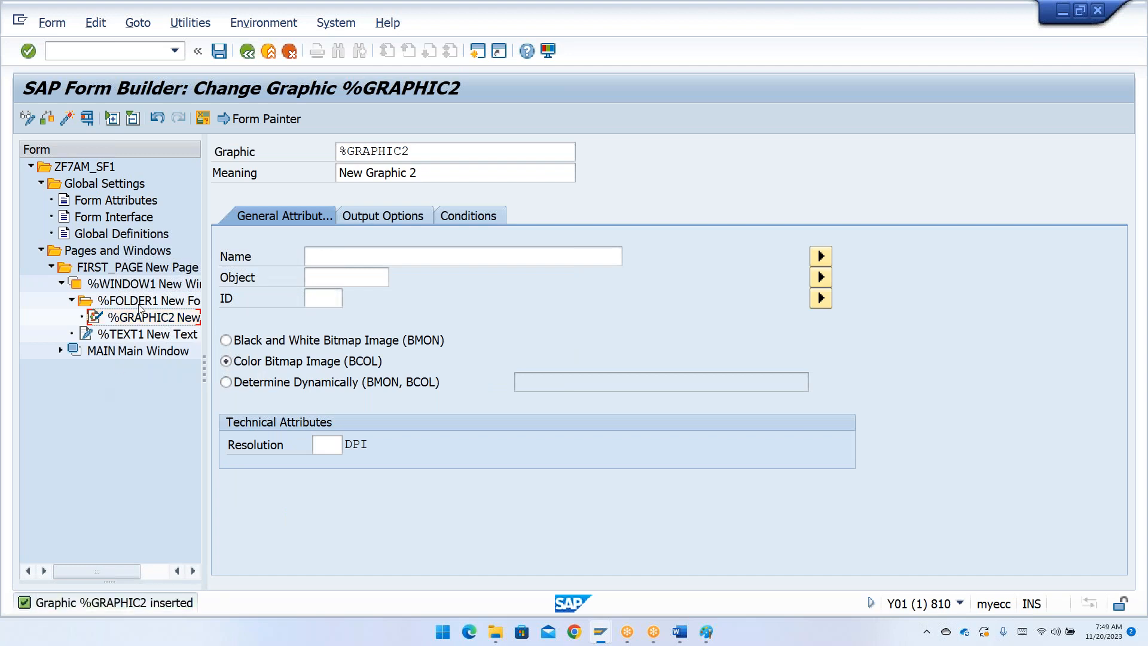
Move %FOLDER1 with its graphic to the MAIN window, paste a copy of it under %WINDOW1, and expand both folders
left_click_drag(138, 301, 106, 352)
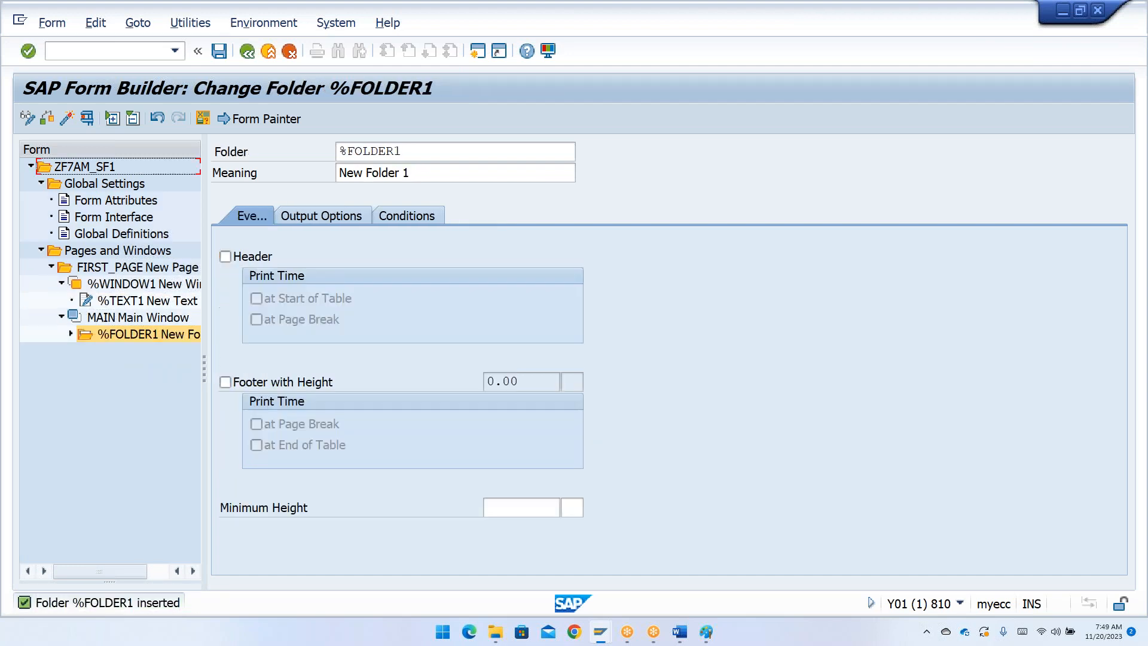
right_click(117, 340)
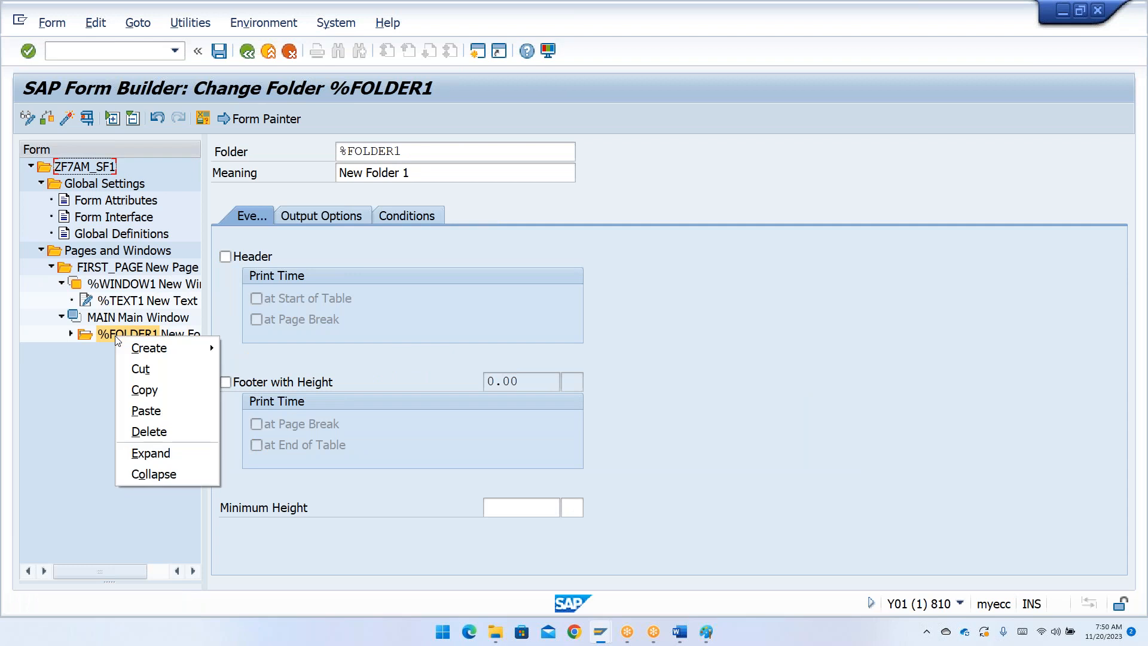
left_click(149, 390)
right_click(122, 283)
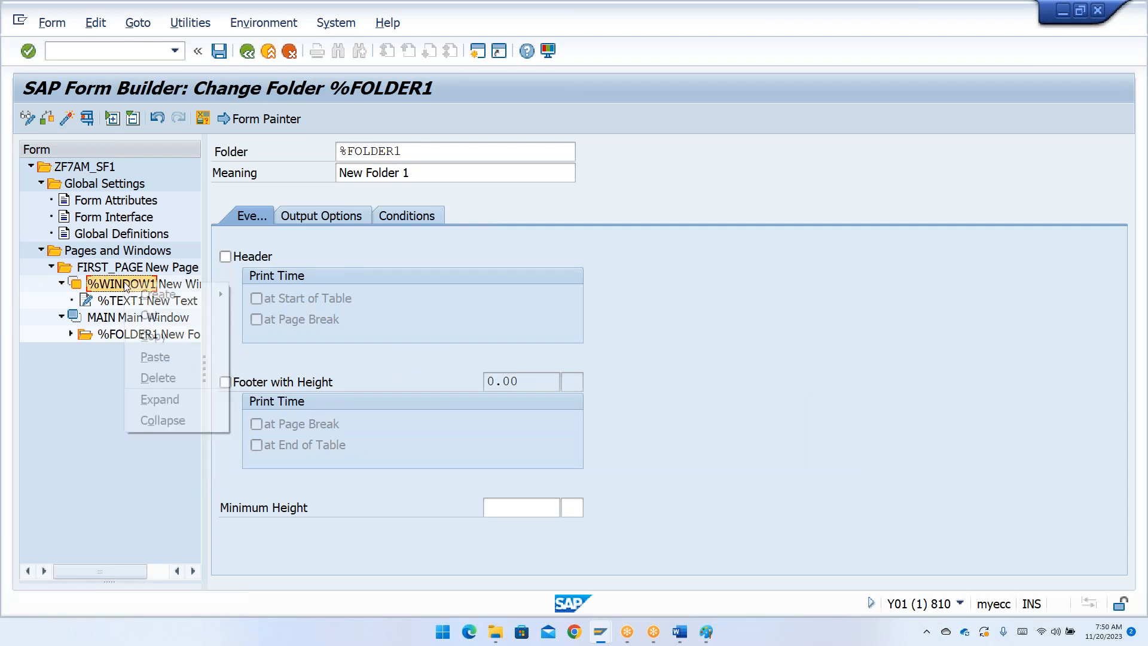
left_click(156, 356)
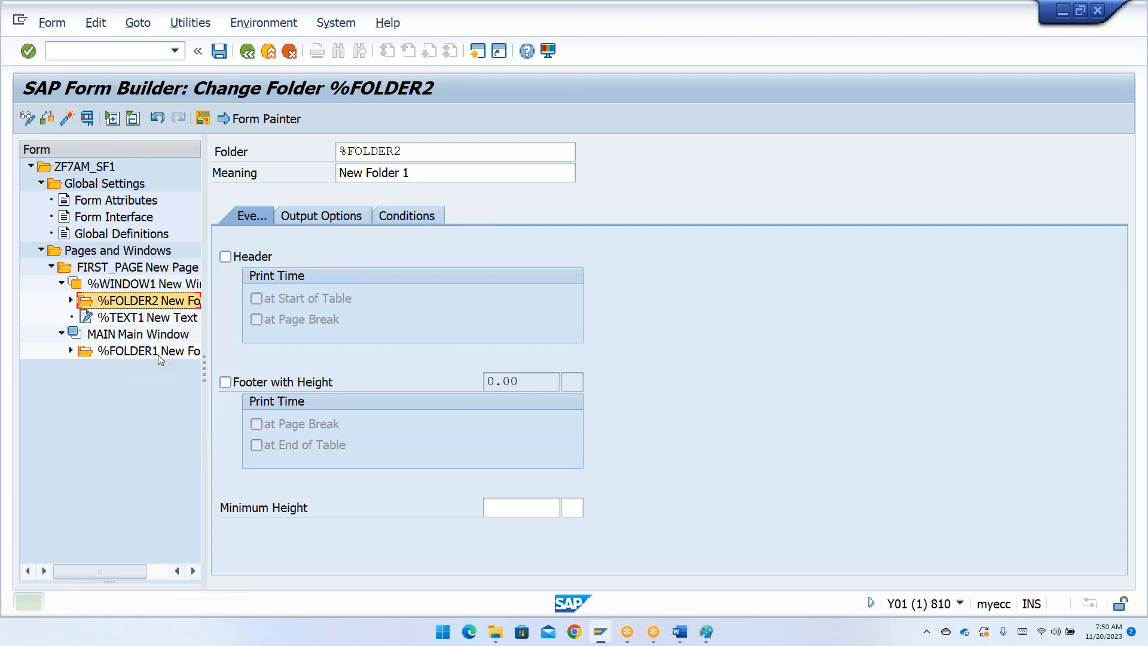
left_click(71, 302)
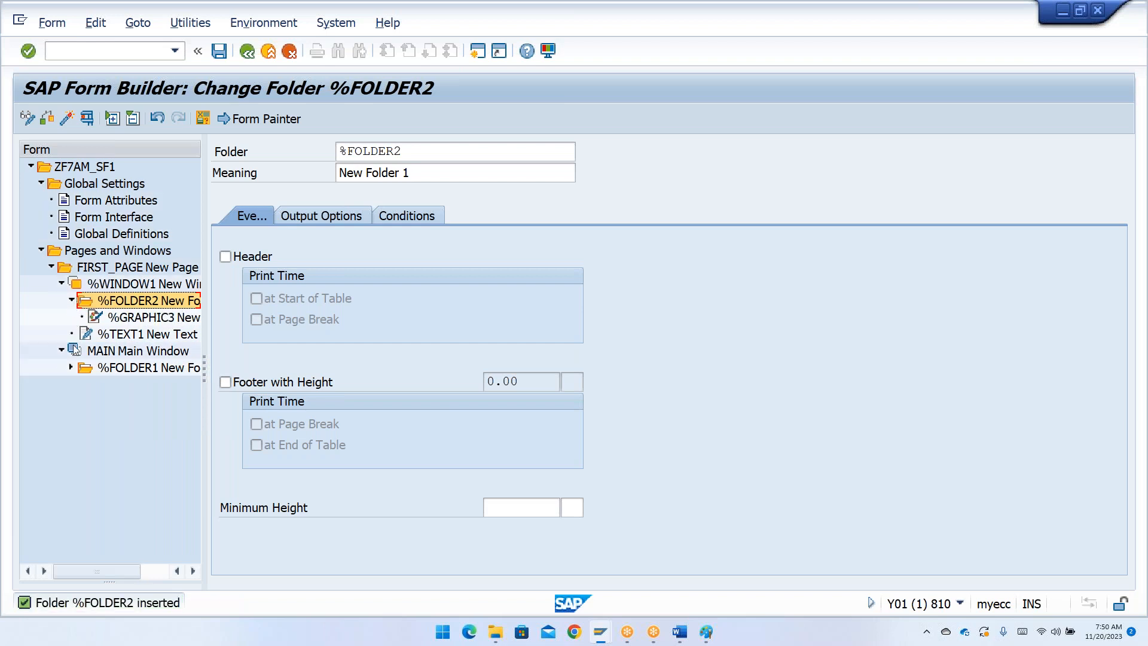
left_click(71, 367)
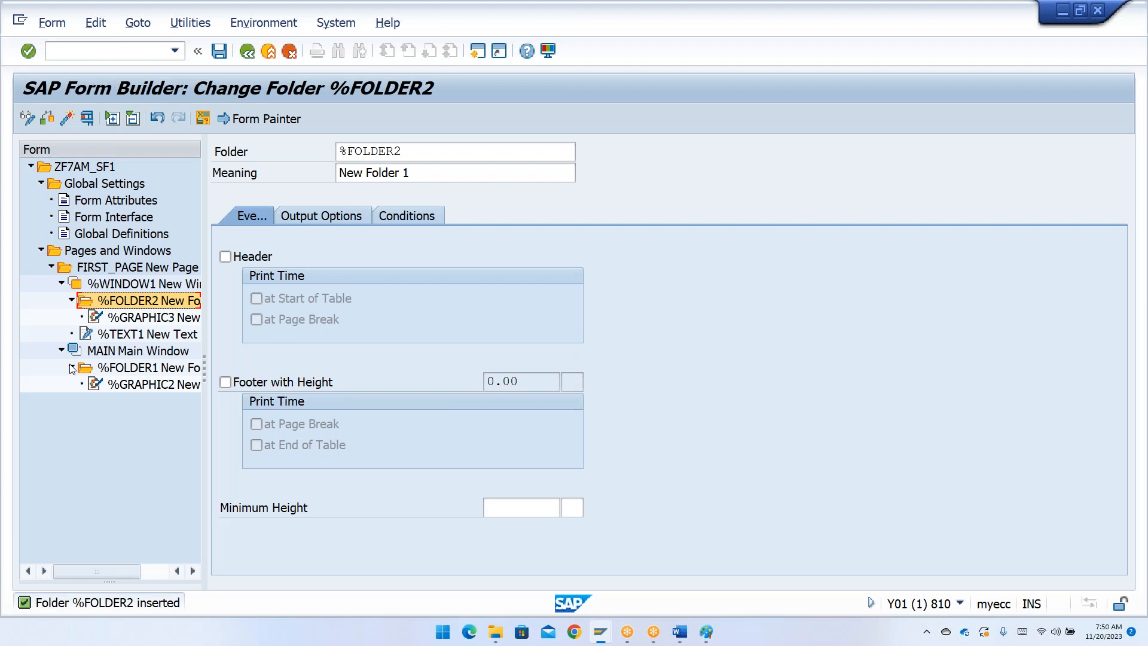
Enable the header and the footer for the copied folder %FOLDER2 under %WINDOW1
left_click(53, 23)
left_click(338, 275)
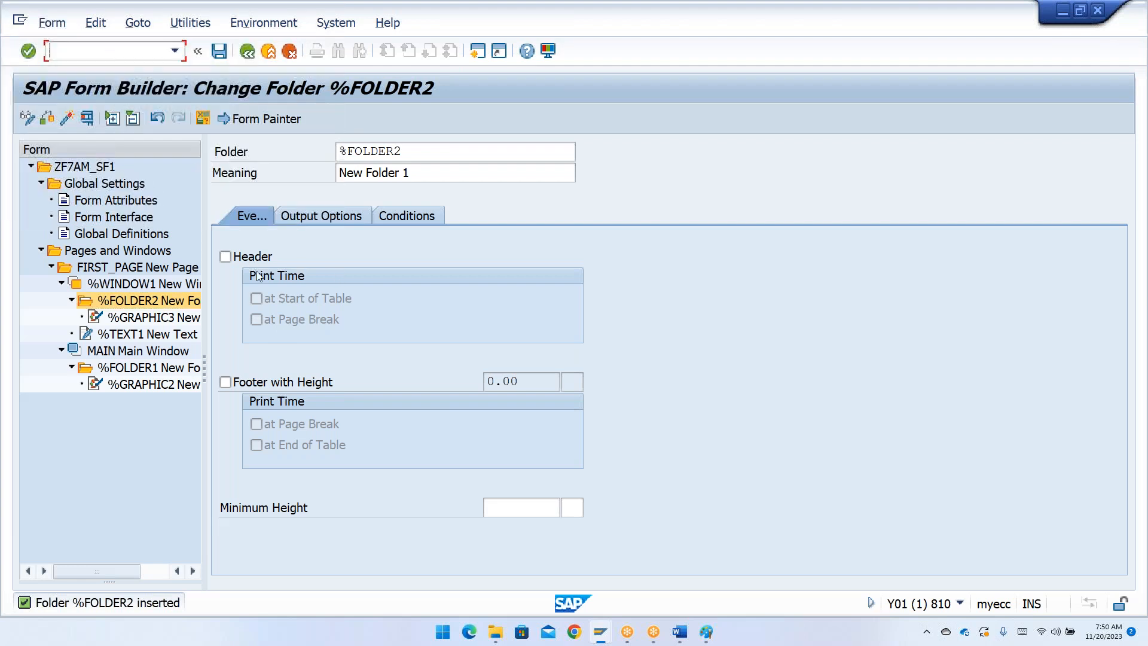
left_click(225, 257)
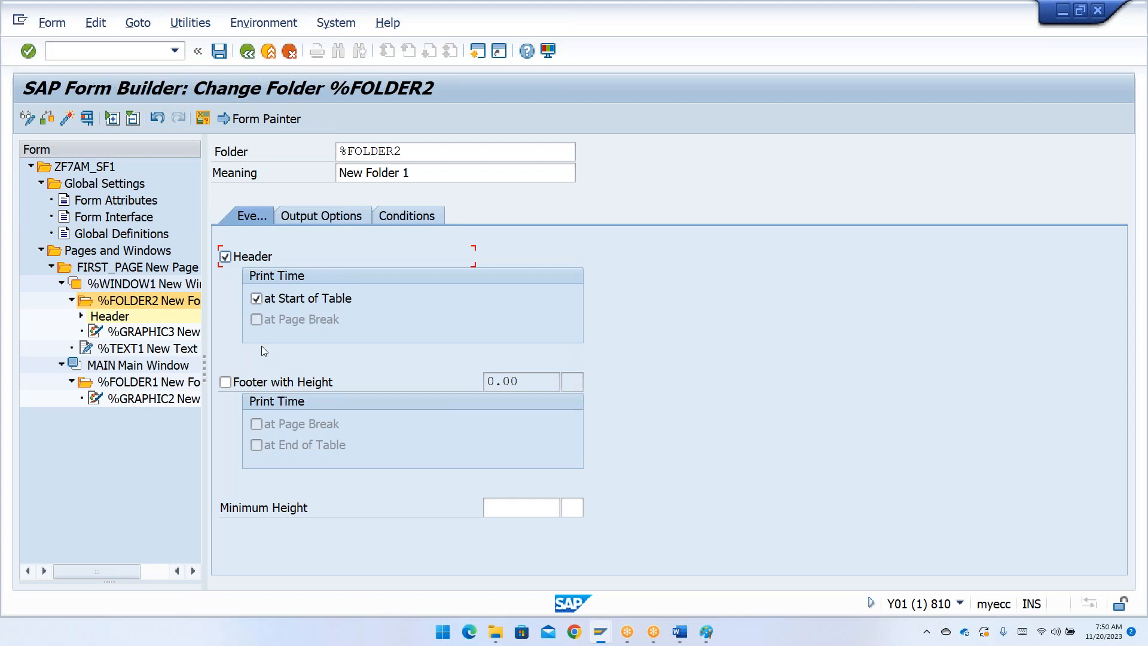
left_click(225, 385)
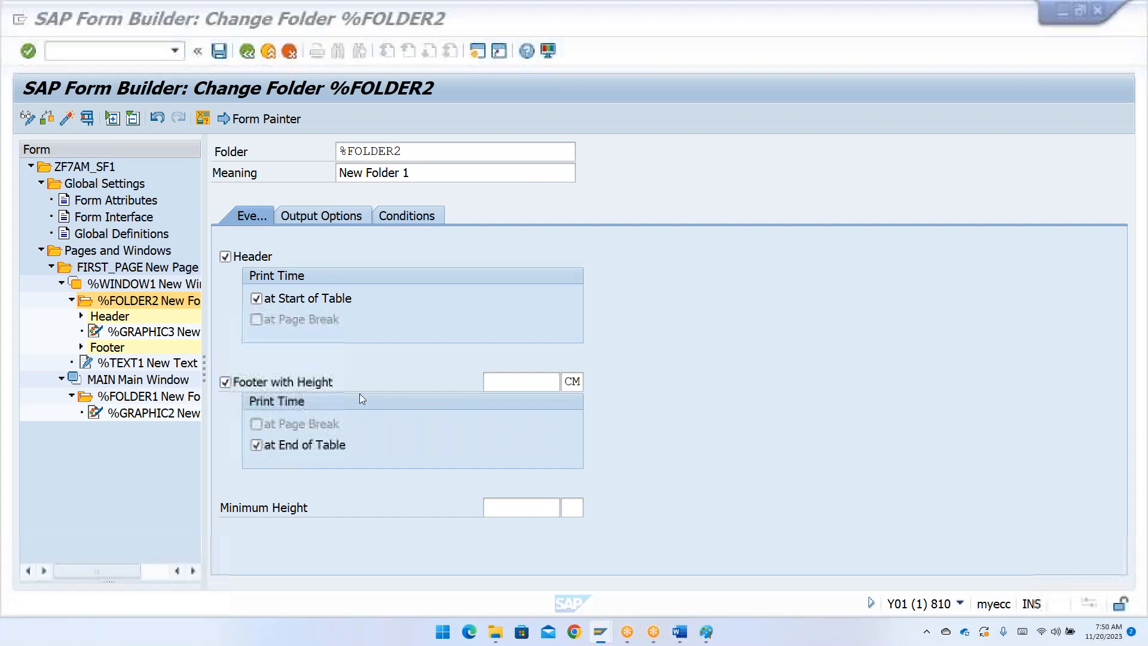
Switch to the Word notes to review the node and window type descriptions, and return to the form
key("alt+Tab")
scroll(474, 506, "down", 3)
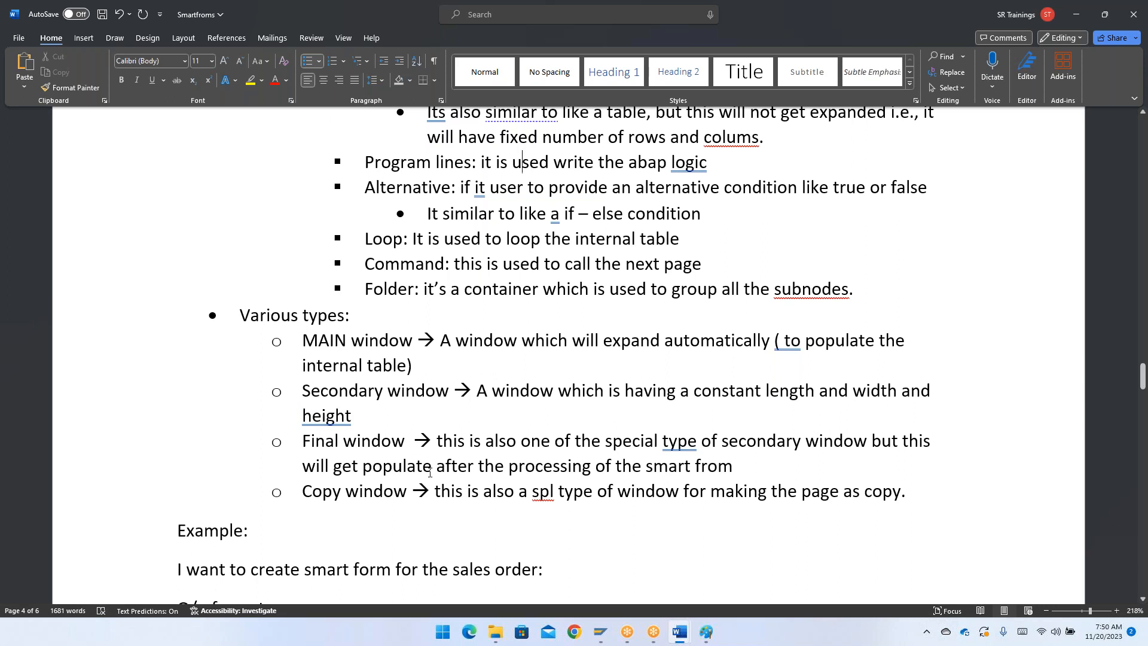
scroll(430, 472, "down", 3)
scroll(480, 320, "up", 2)
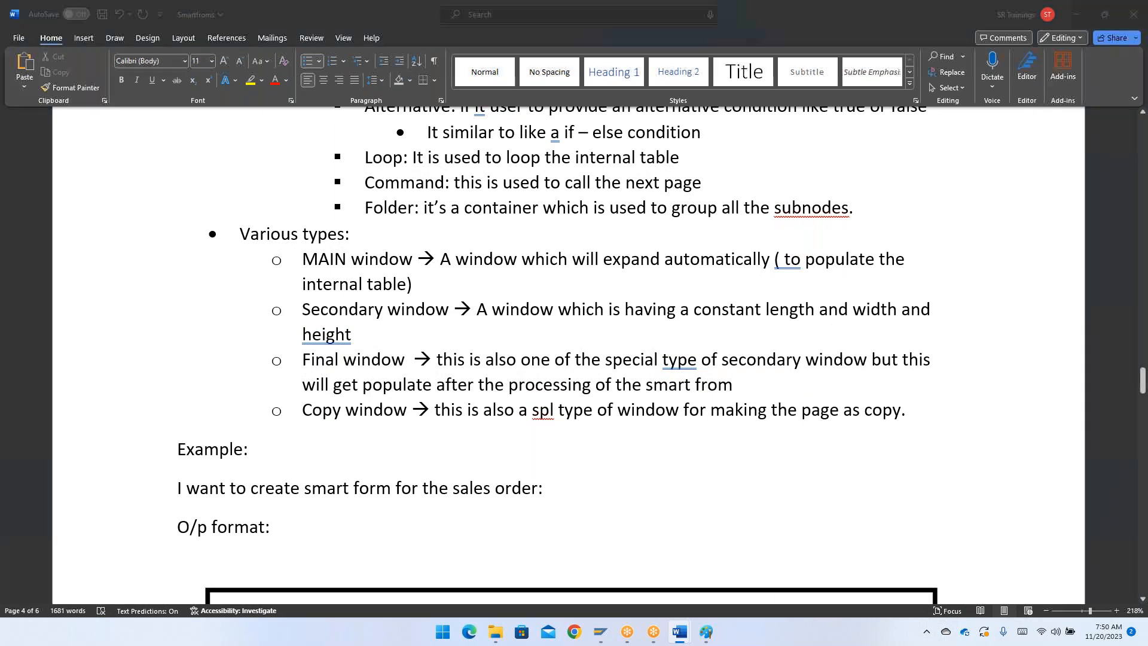
key("alt+Tab")
Create a table node under the MAIN window
right_click(115, 383)
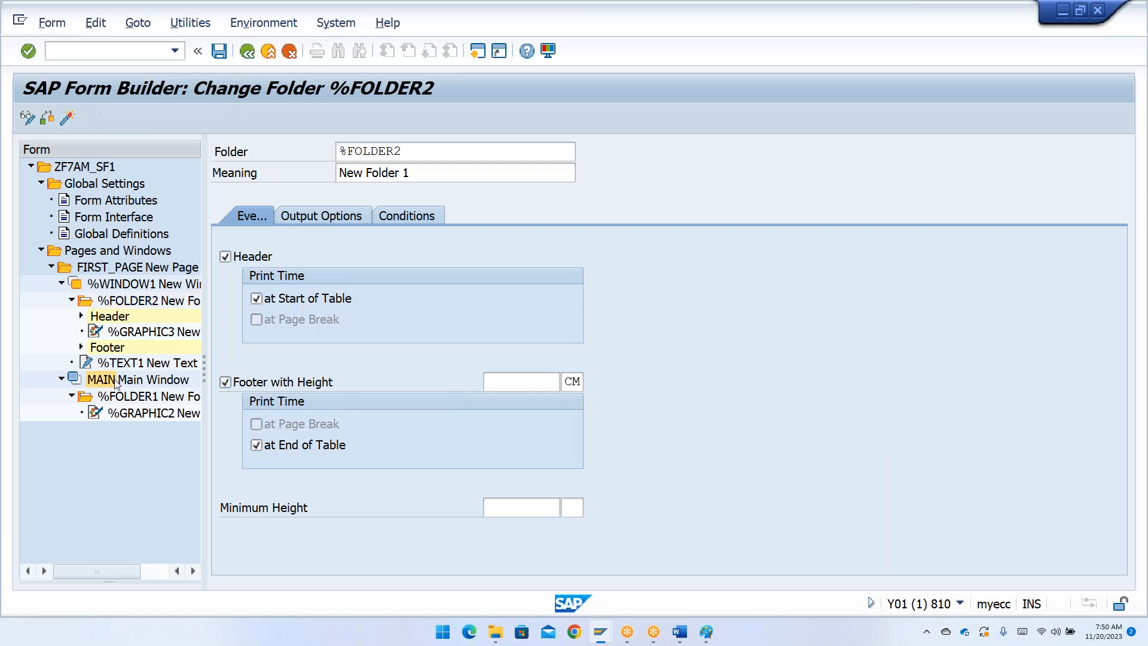
mouse_move(209, 388)
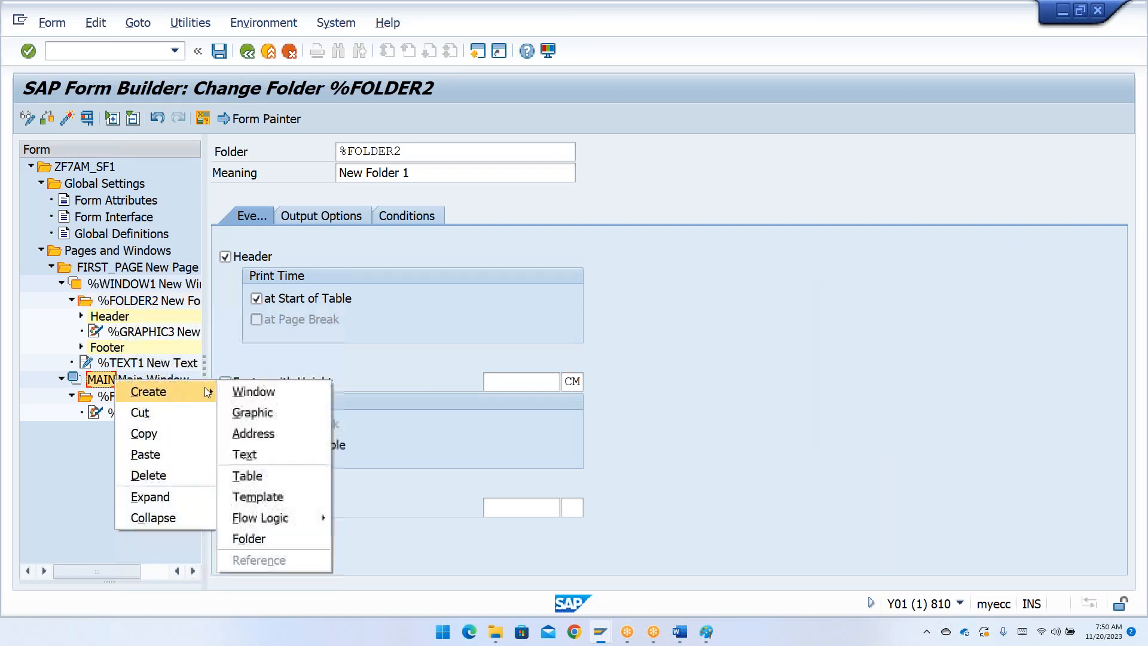
left_click(263, 483)
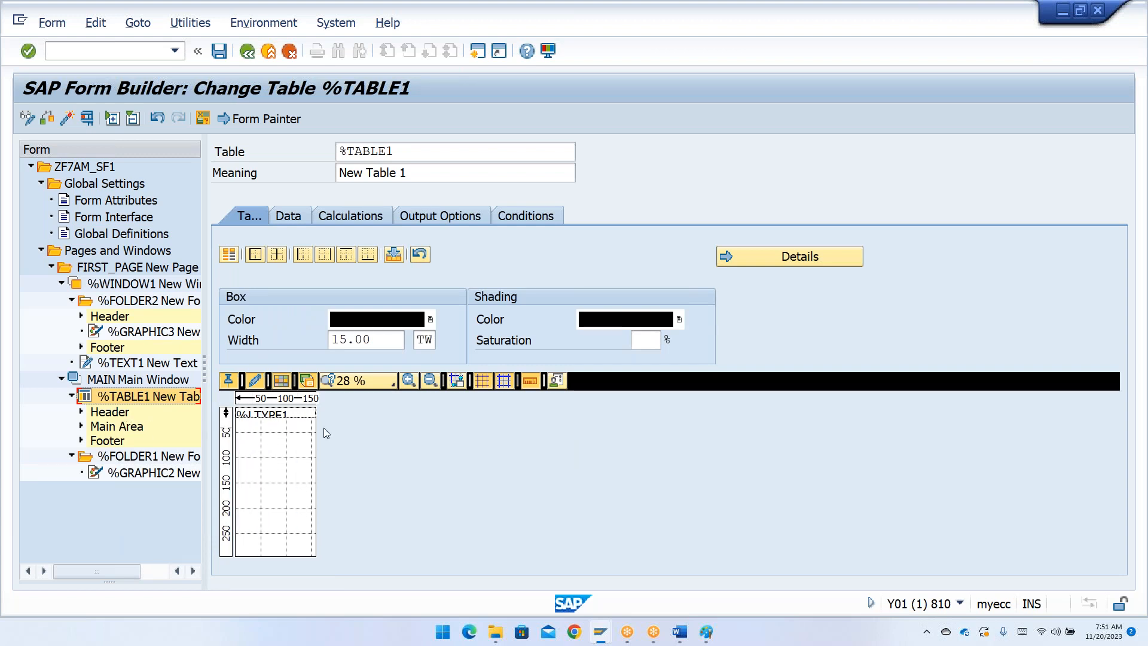
Draw a second line type in the table and split it into six columns with dividers at about 39, 59, 84, 121 and 143 mm
left_click(369, 389)
left_click(367, 486)
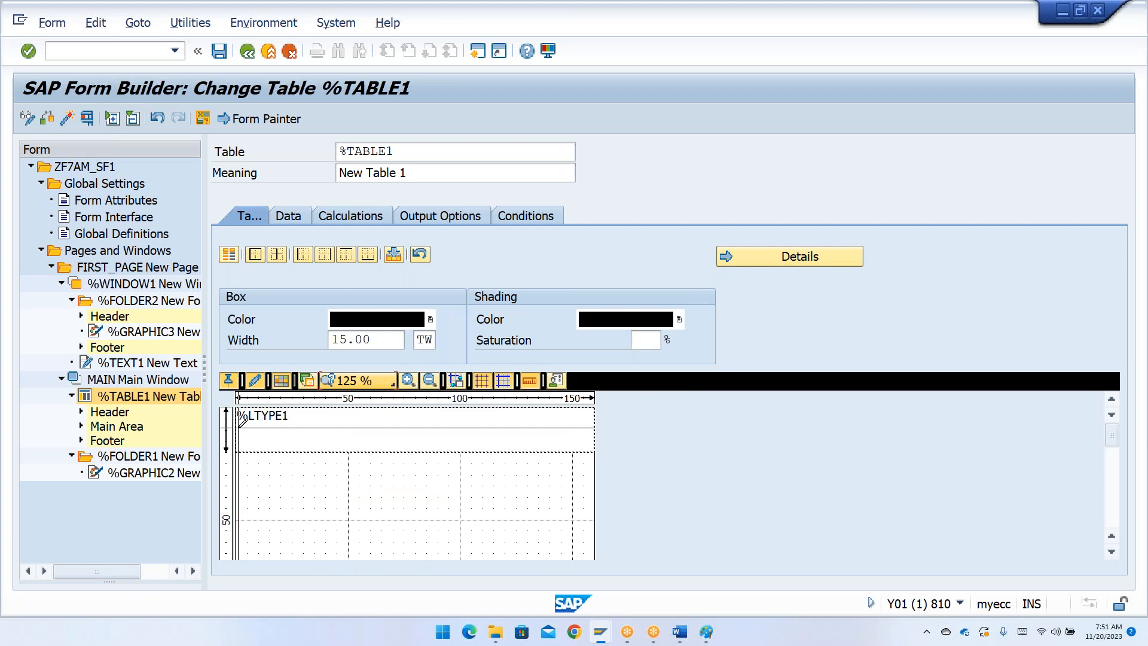
left_click_drag(238, 426, 364, 433)
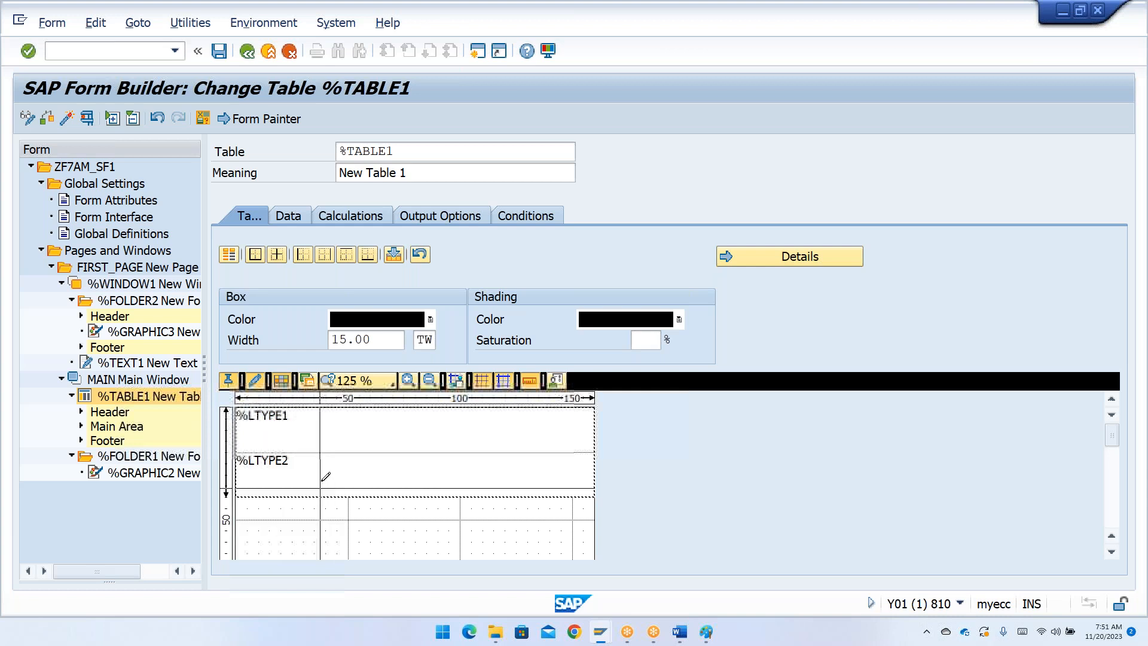
left_click_drag(328, 401, 328, 437)
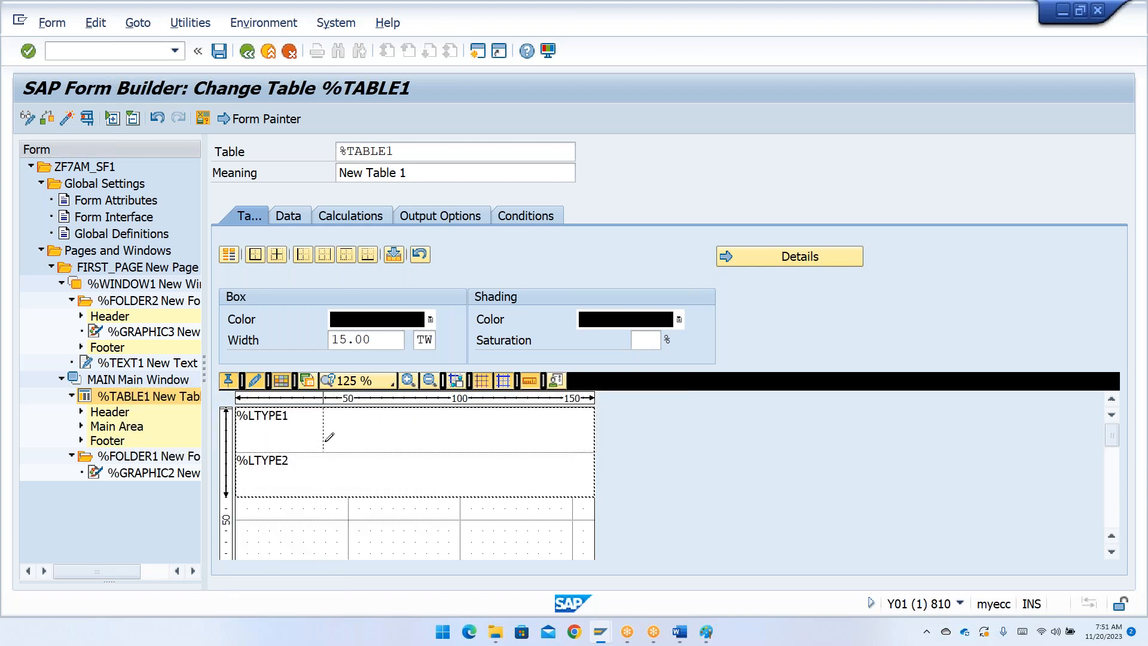
left_click_drag(423, 404, 423, 438)
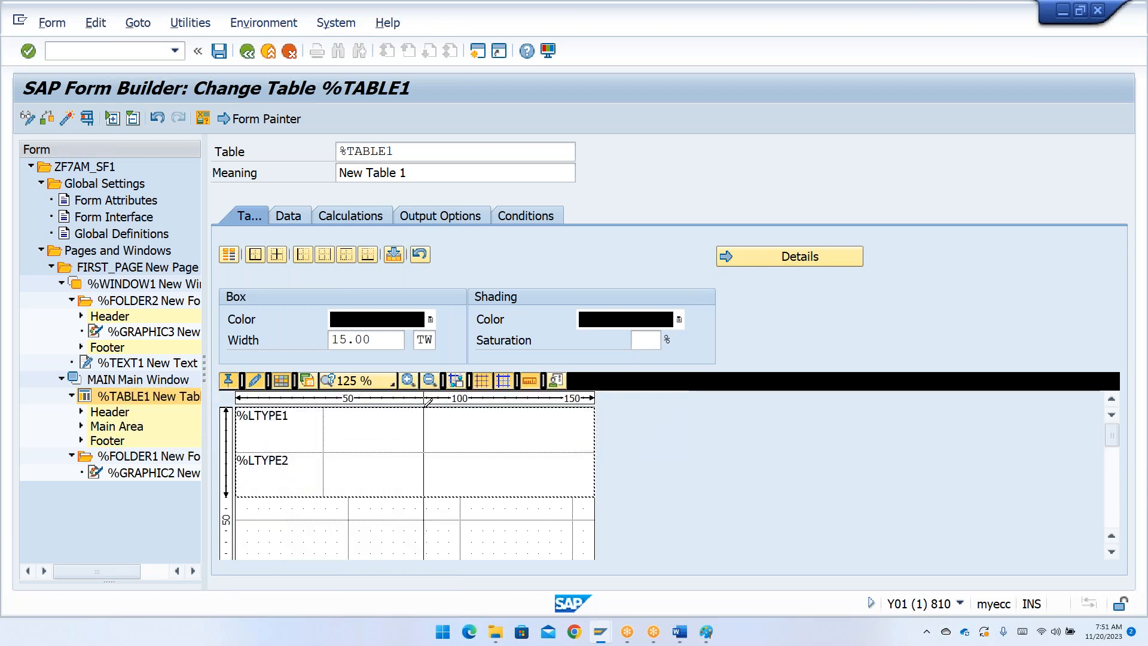
left_click_drag(507, 415, 513, 478)
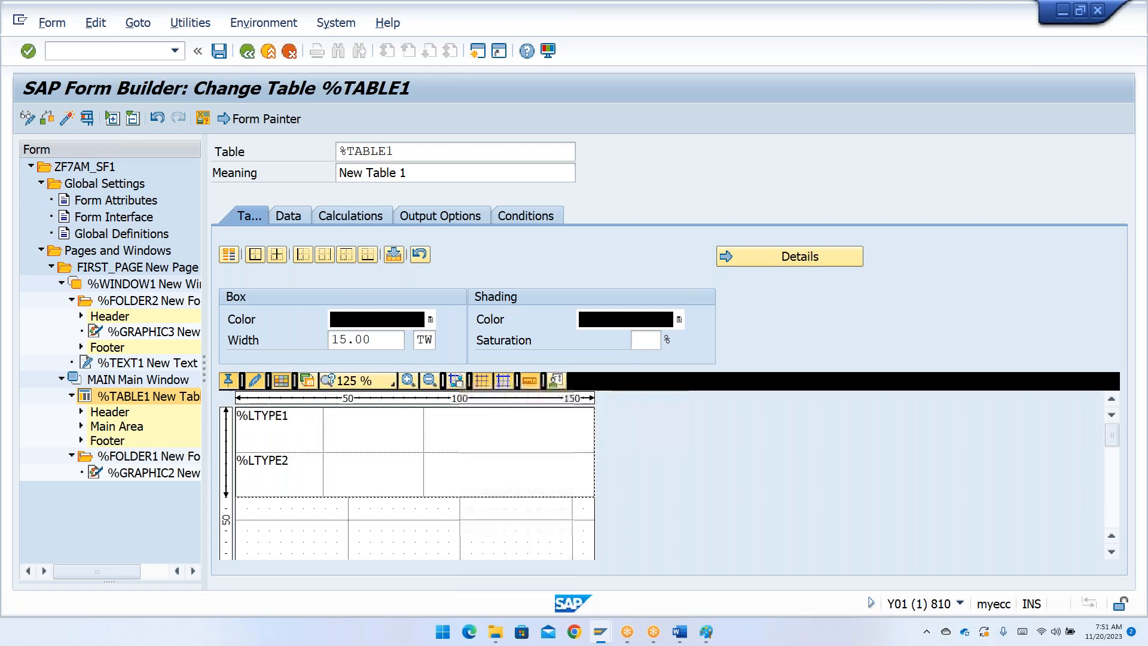
left_click_drag(556, 409, 556, 445)
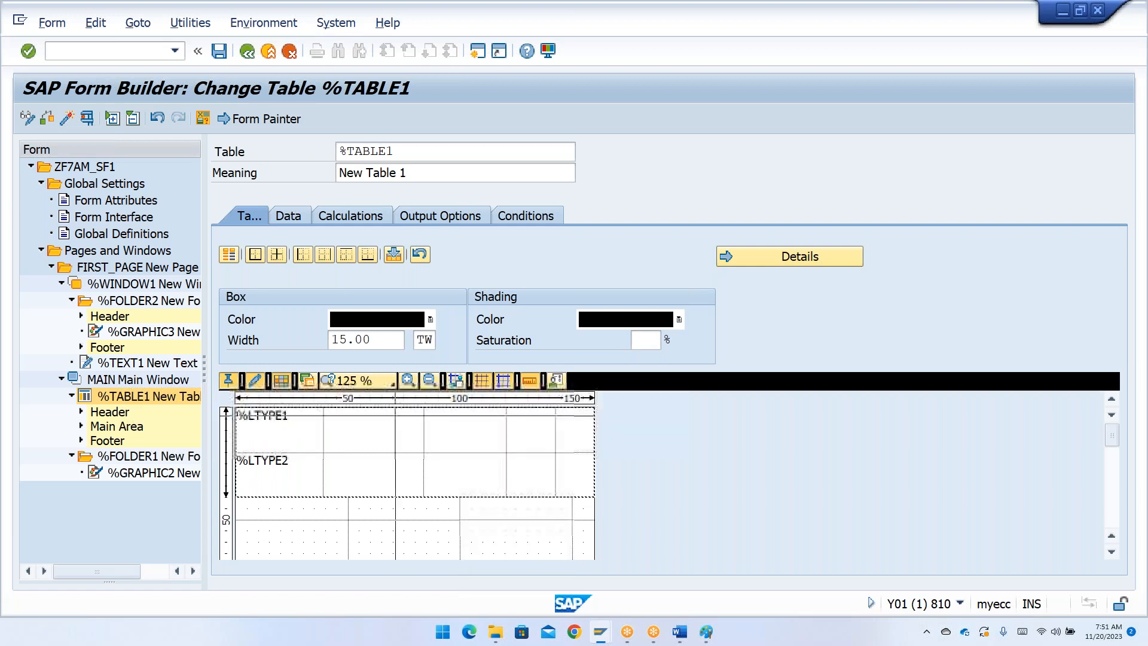
left_click_drag(367, 409, 367, 455)
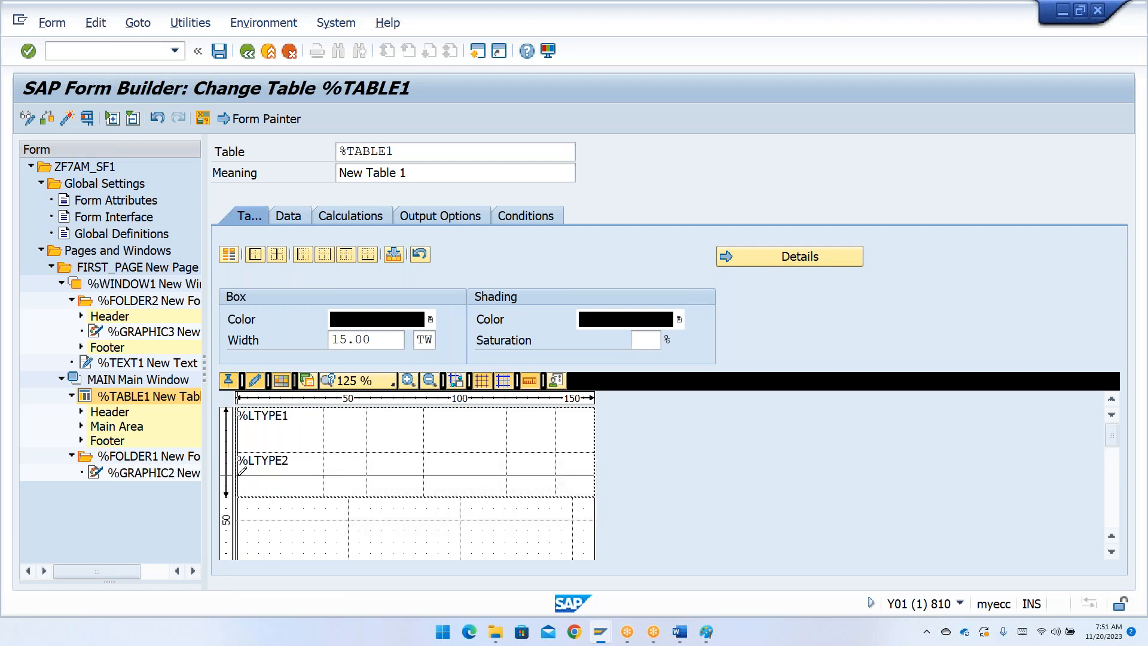
Draw two more line types below the existing rows of the table, giving it four rows
left_click_drag(237, 477, 366, 477)
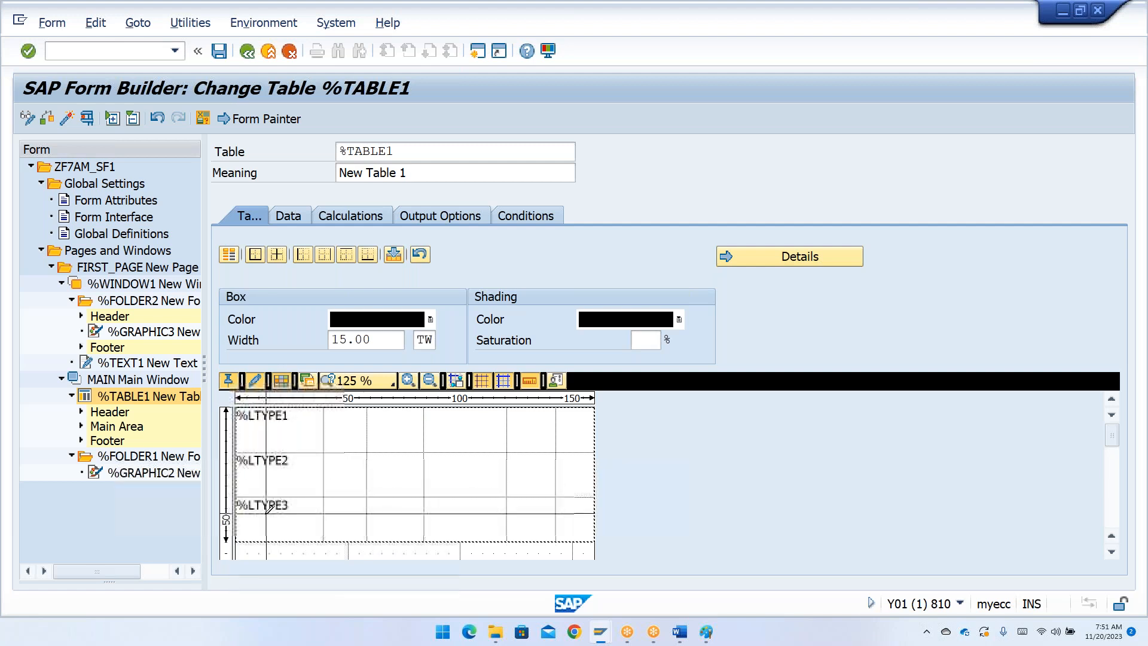
left_click_drag(239, 522, 347, 515)
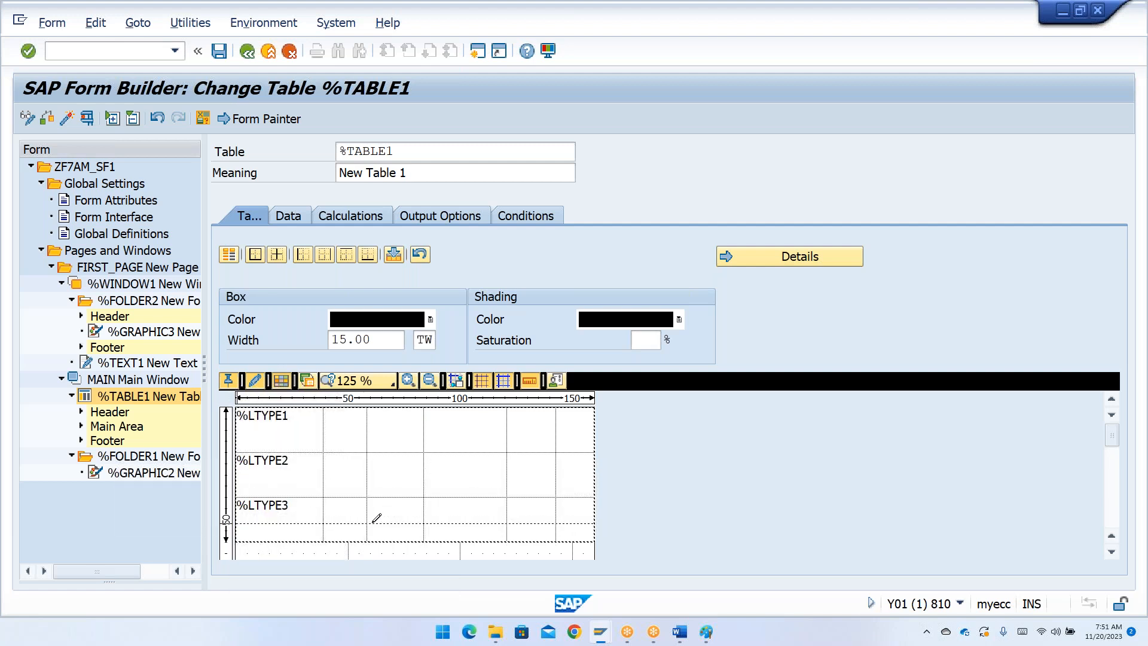
left_click_drag(225, 518, 233, 518)
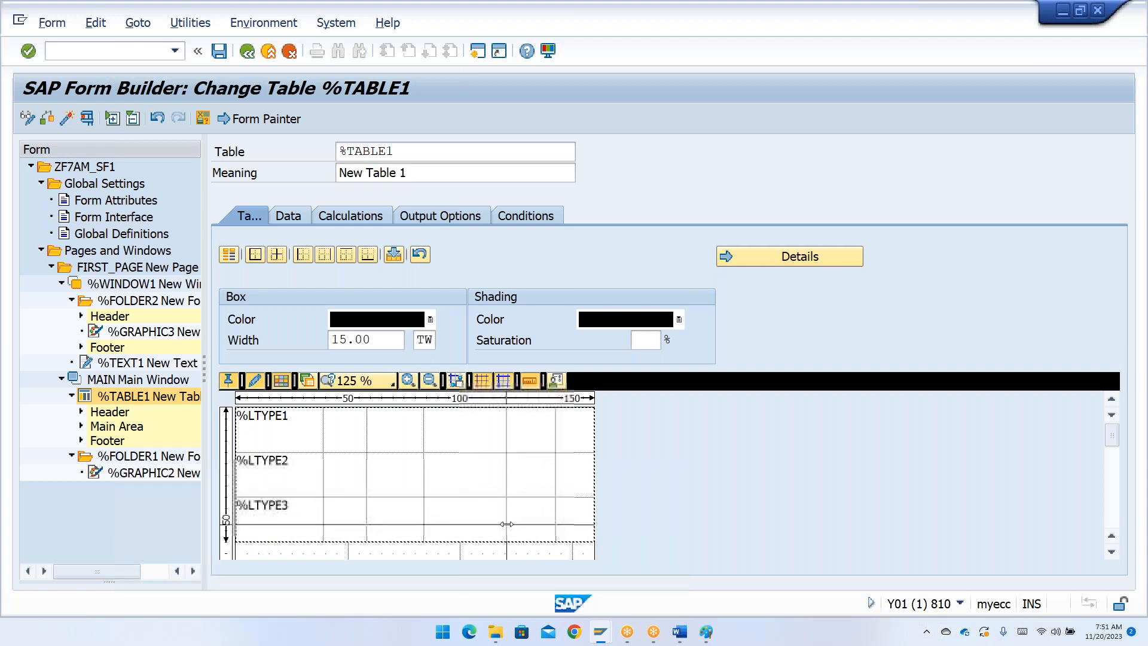
left_click(513, 522)
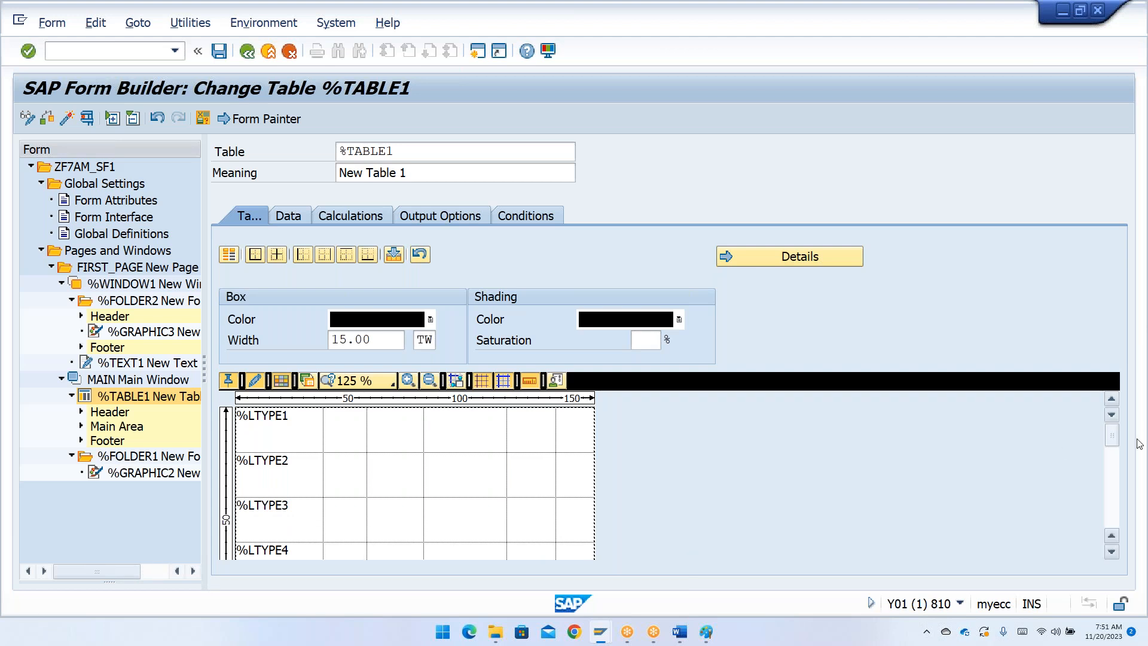
mouse_move(1114, 436)
left_mouse_down()
mouse_move(1117, 461)
mouse_move(1115, 436)
mouse_move(1115, 451)
mouse_move(1128, 439)
left_mouse_up()
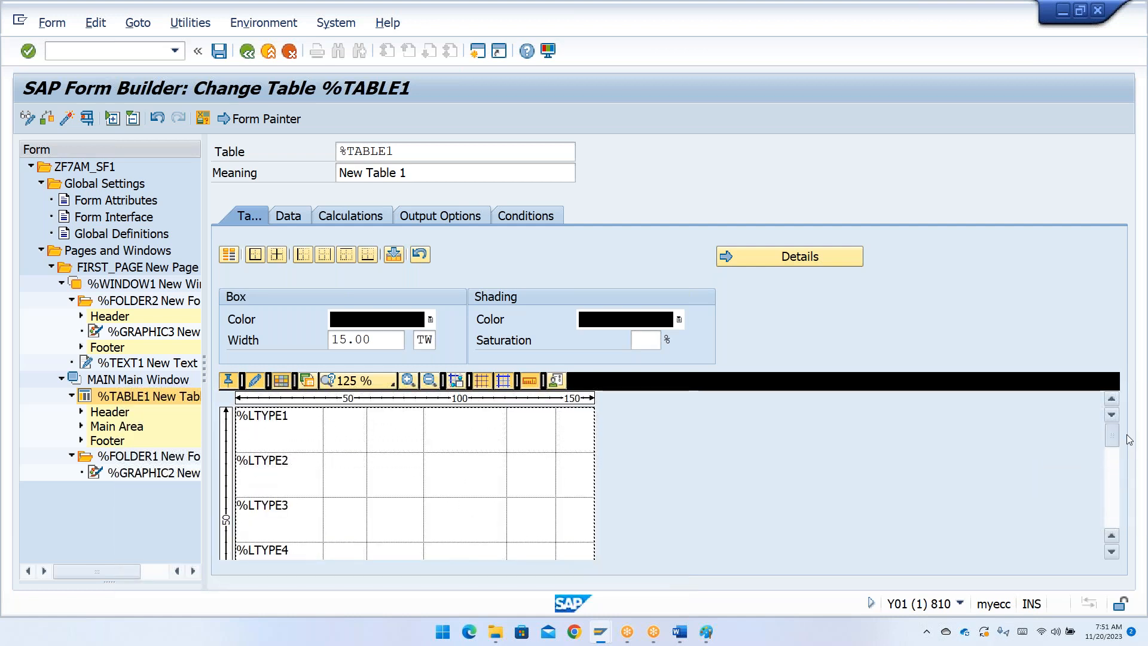
Create a table line in the header of the MAIN window's table and assign it line type %LTYPE1
left_click(102, 414)
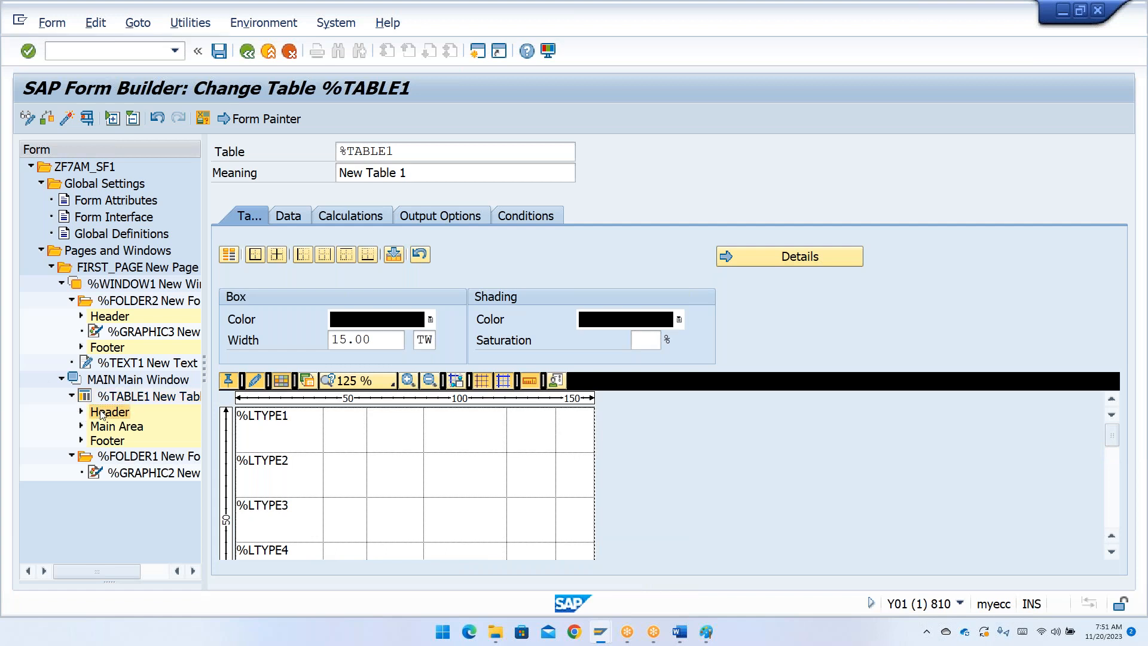
right_click(102, 414)
left_click(84, 416)
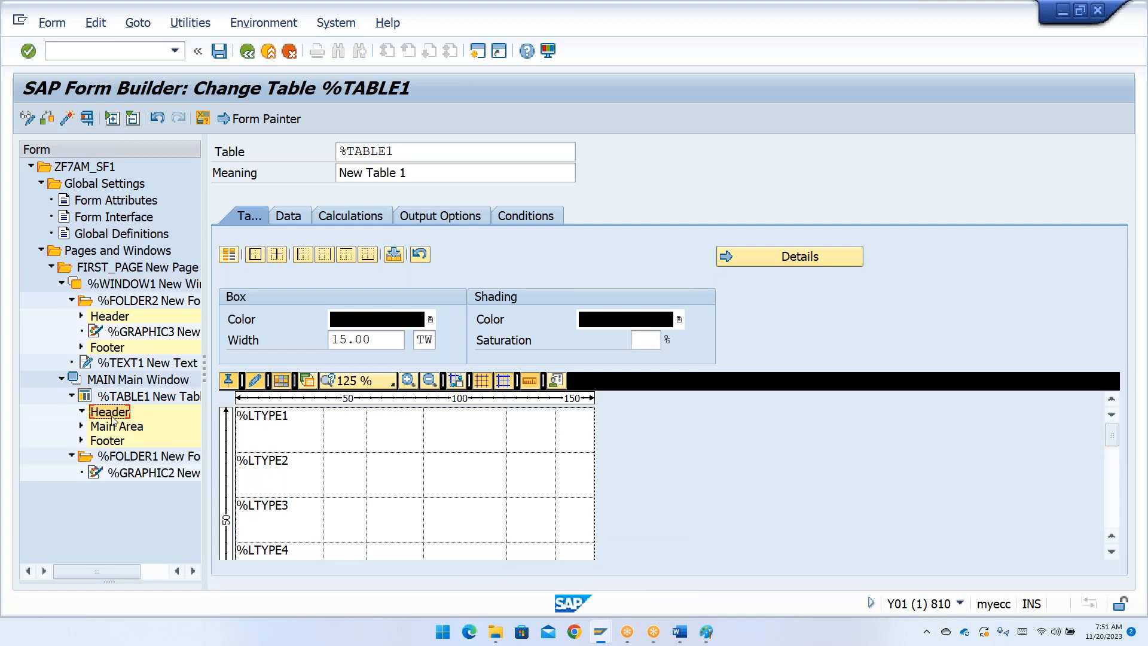
left_click(119, 418)
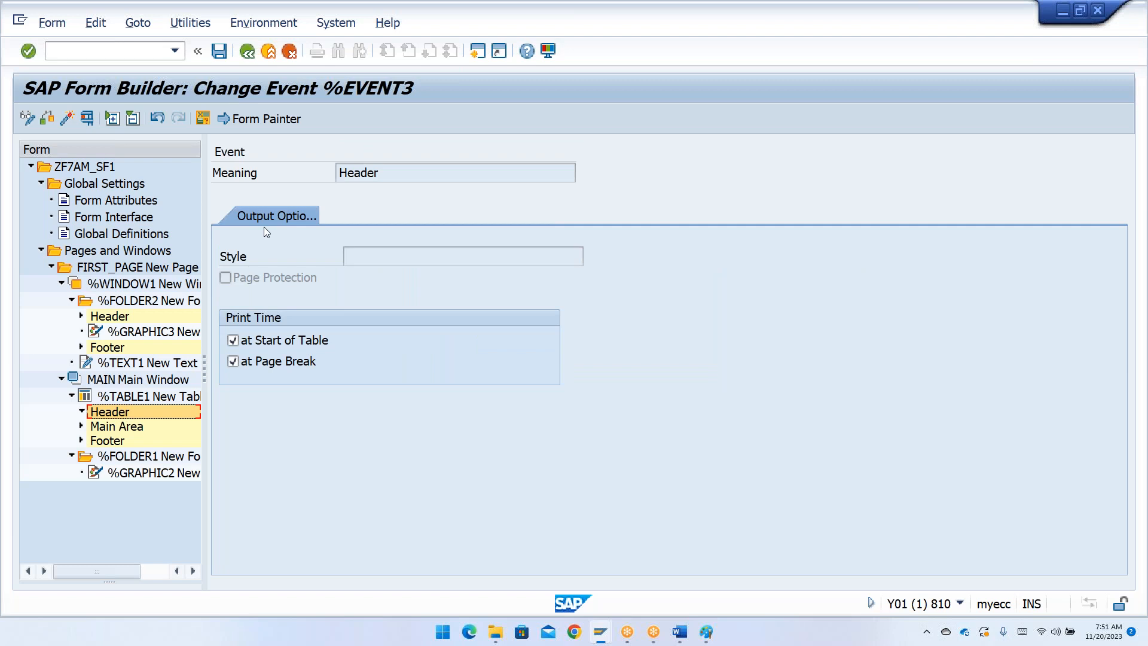
right_click(121, 416)
mouse_move(173, 422)
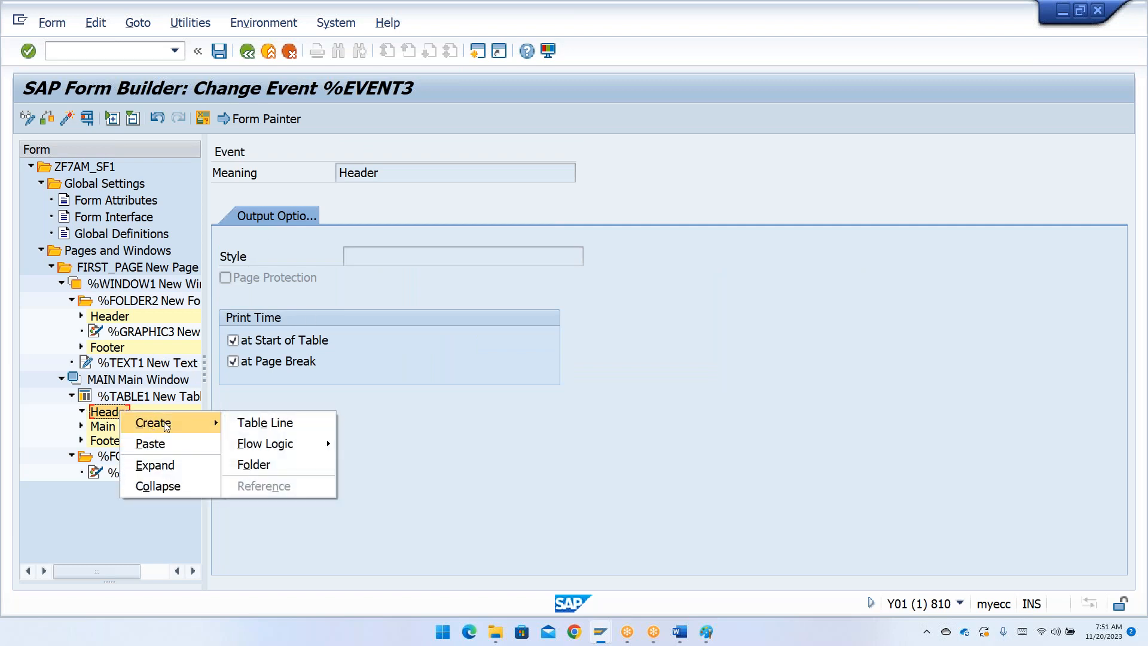
left_click(257, 423)
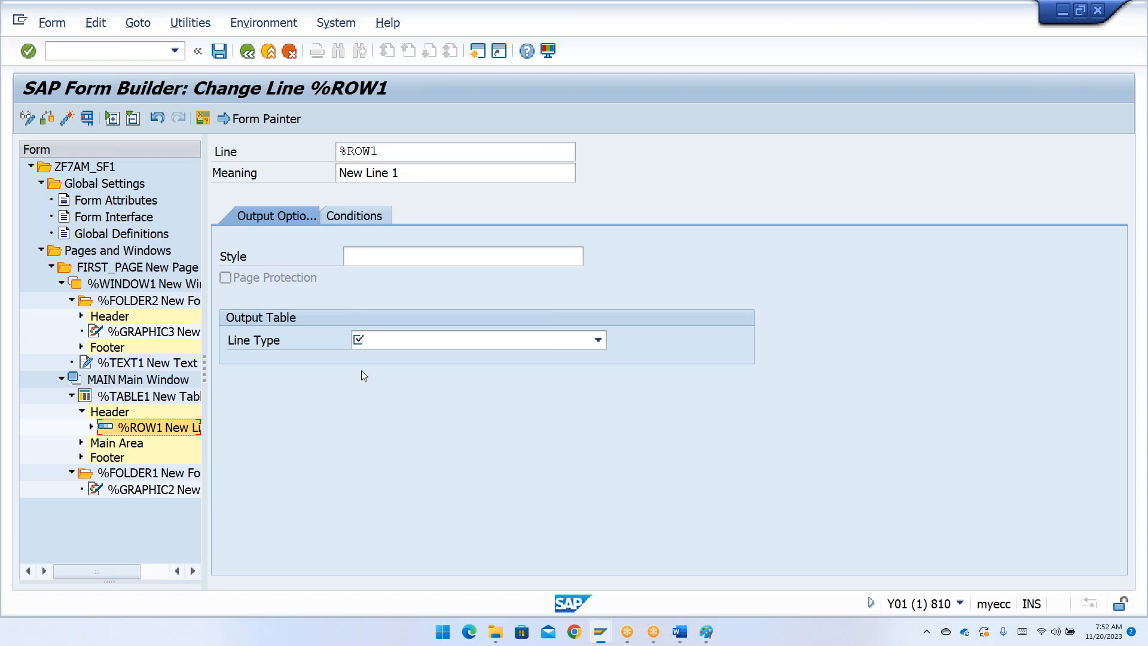
left_click(428, 344)
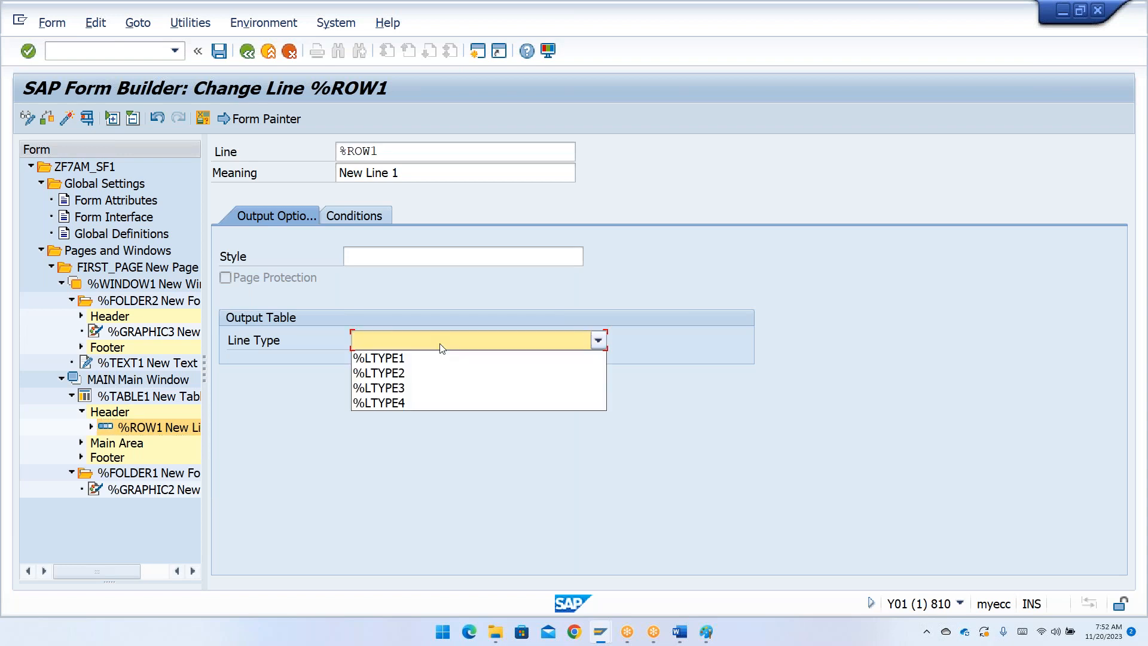
left_click(409, 360)
Create a text node in the first column cell of the table's header line, and collapse that cell
left_click_drag(208, 365, 490, 365)
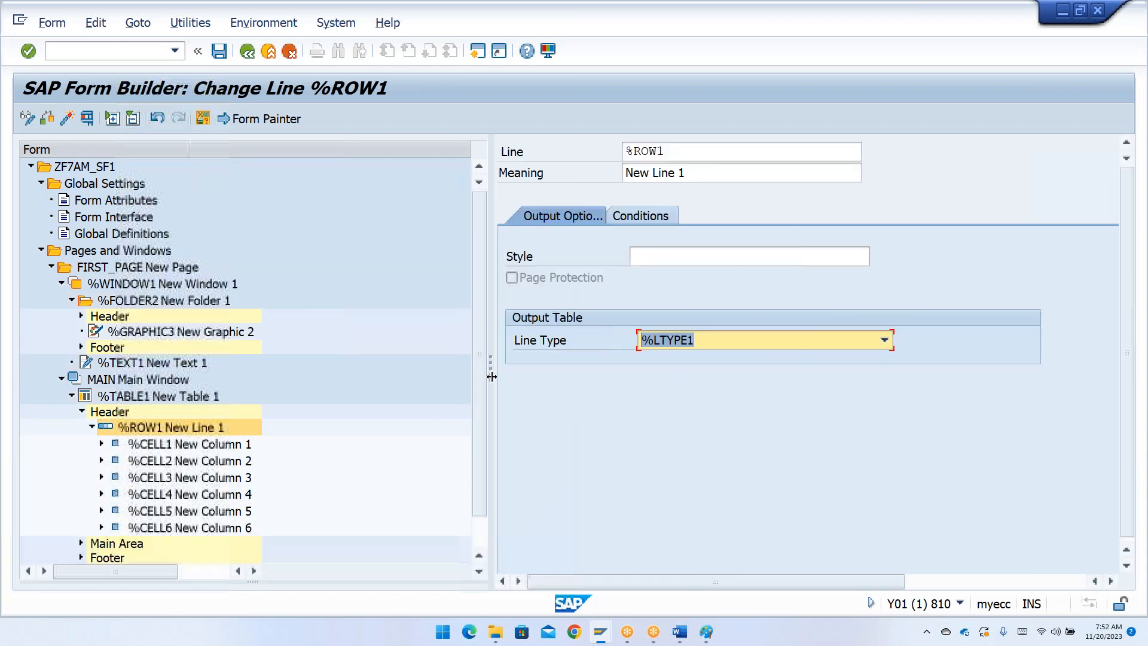
left_click(180, 445)
right_click(180, 445)
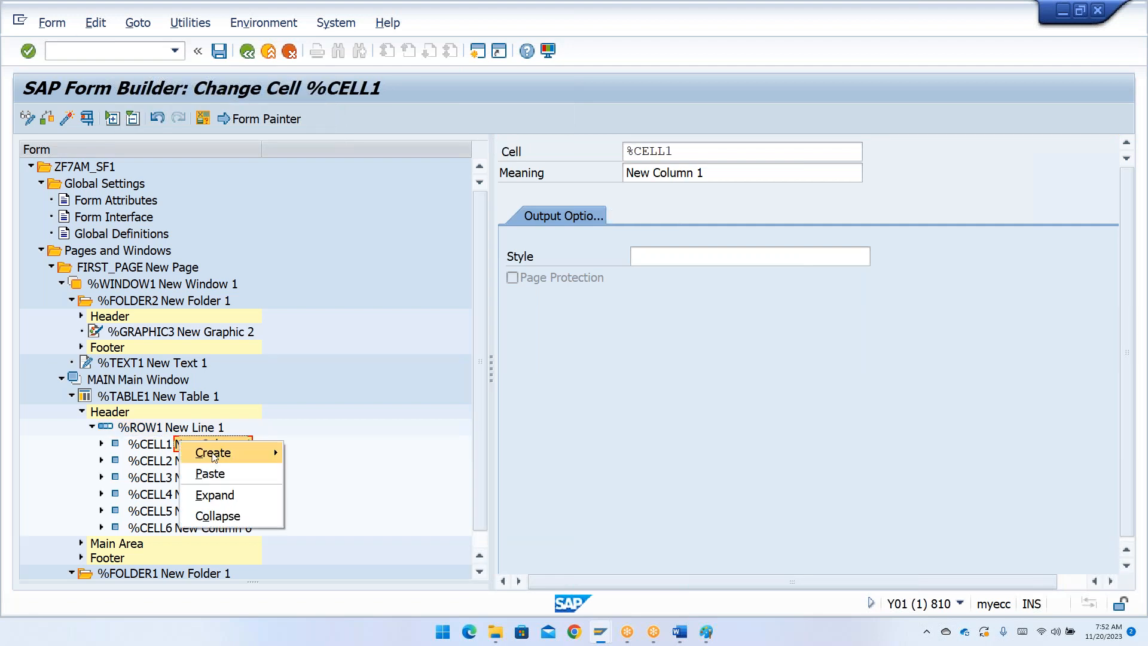
mouse_move(227, 452)
left_click(309, 495)
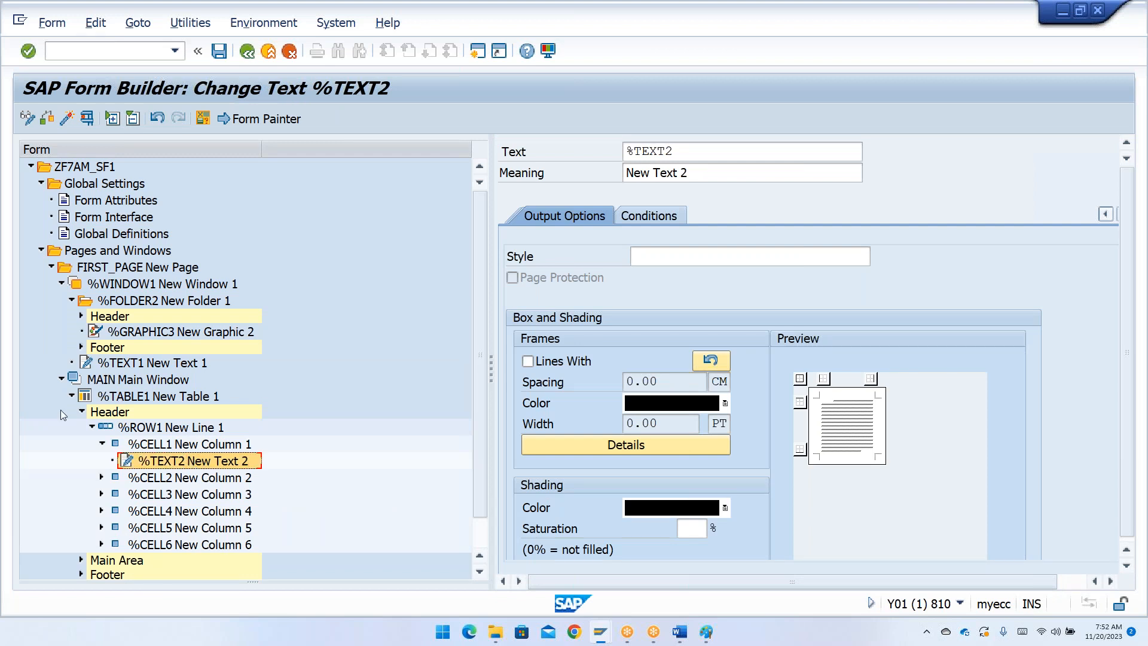
left_click(102, 444)
Create a table line in the table's main area and assign it line type %LTYPE2
left_click(98, 544)
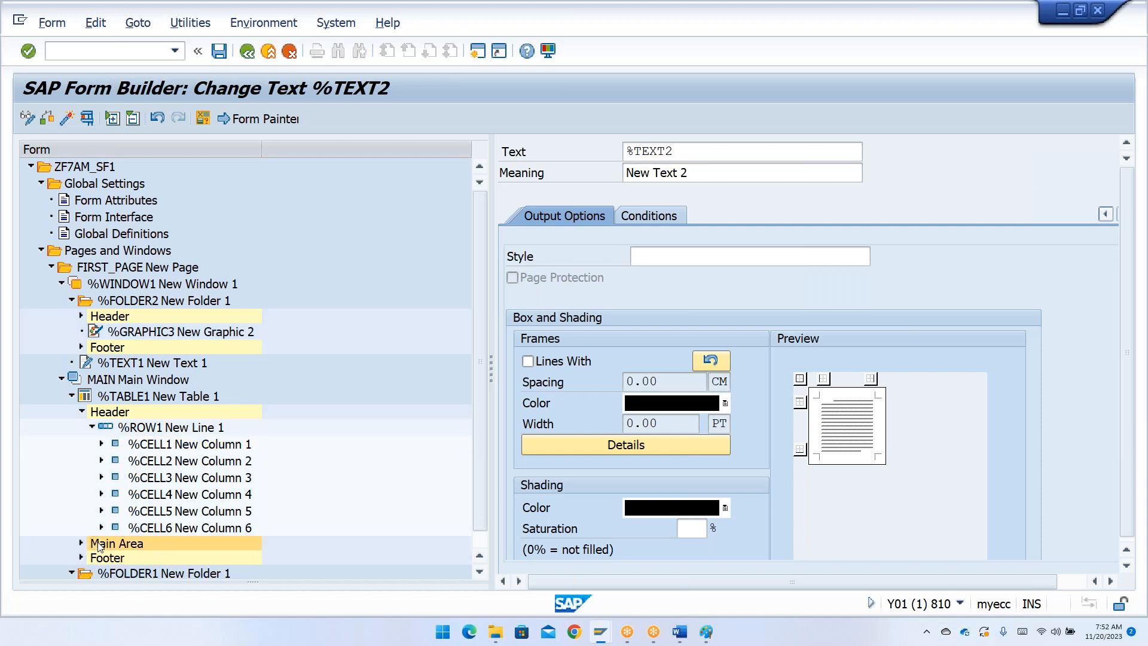
right_click(107, 545)
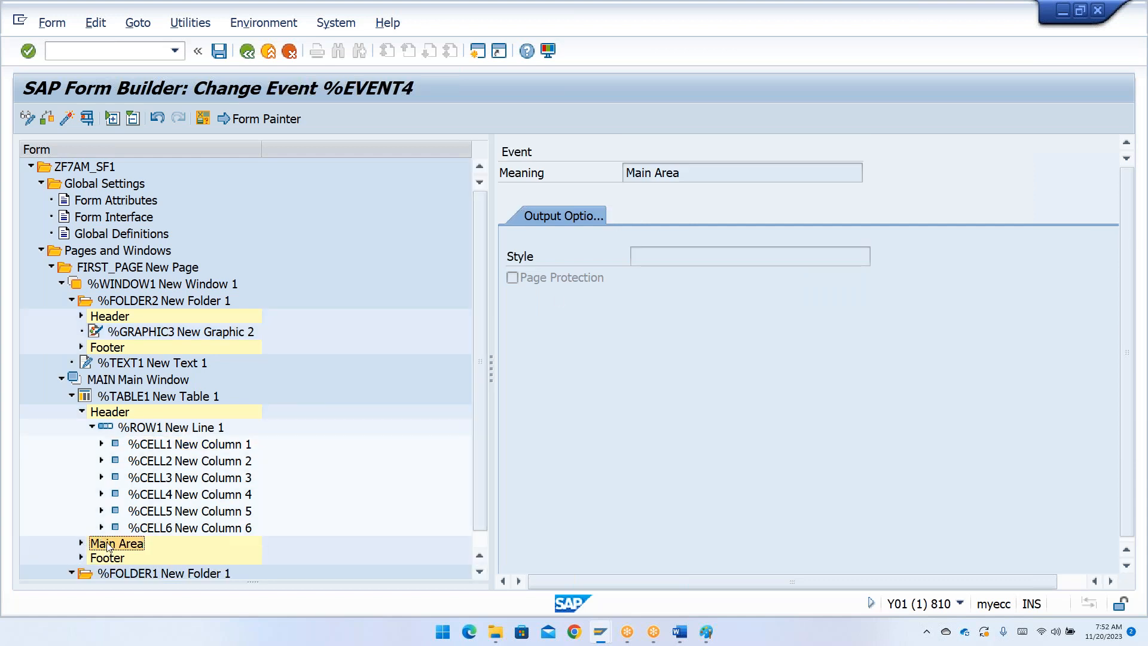
mouse_move(202, 465)
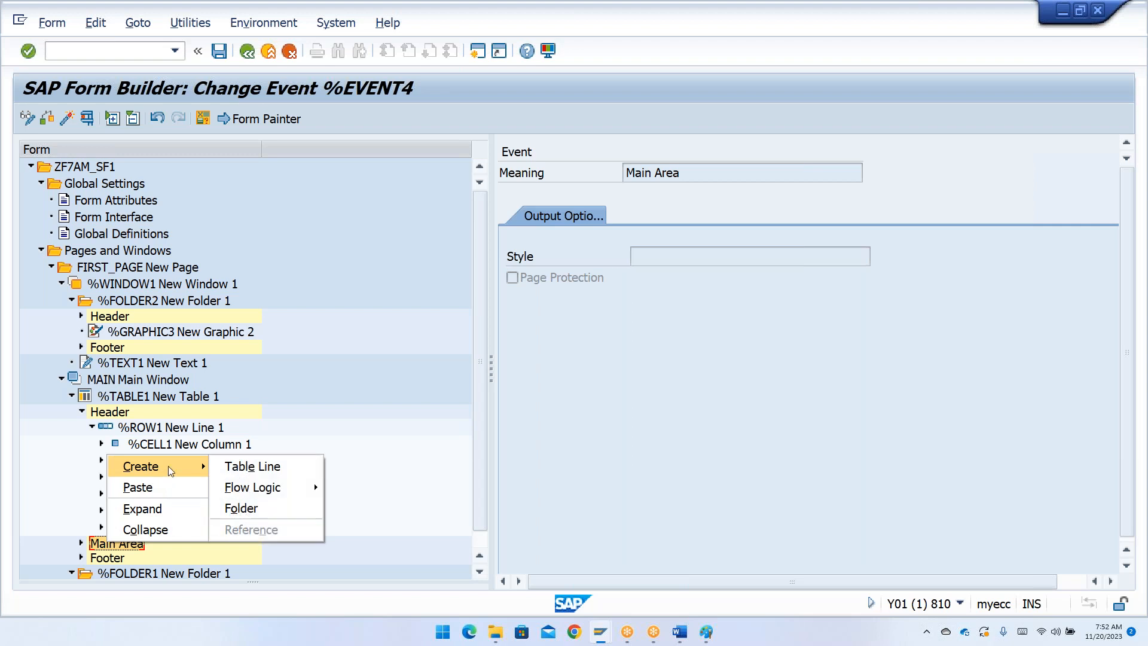
left_click(242, 465)
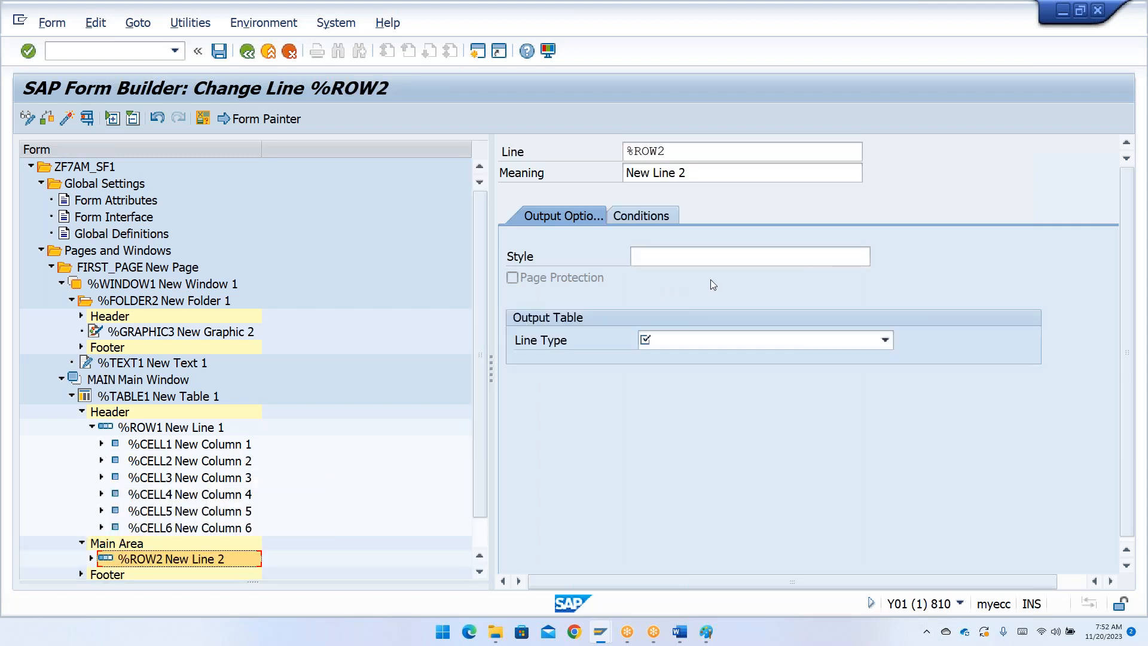
left_click(710, 345)
left_click(693, 372)
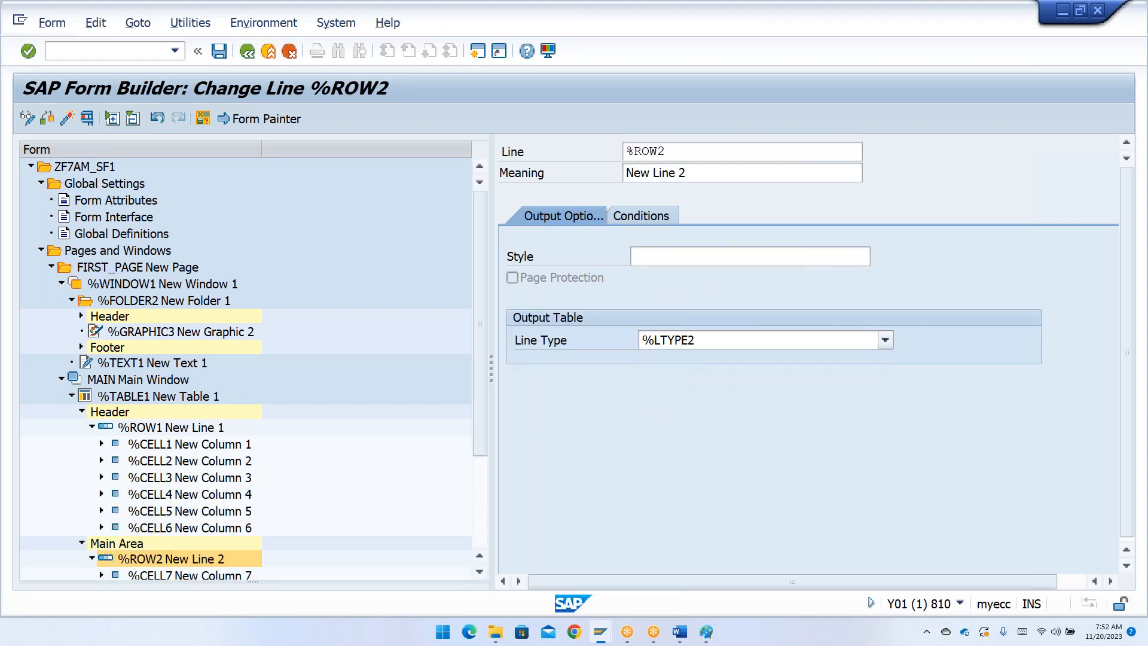
scroll(409, 474, "down", 3)
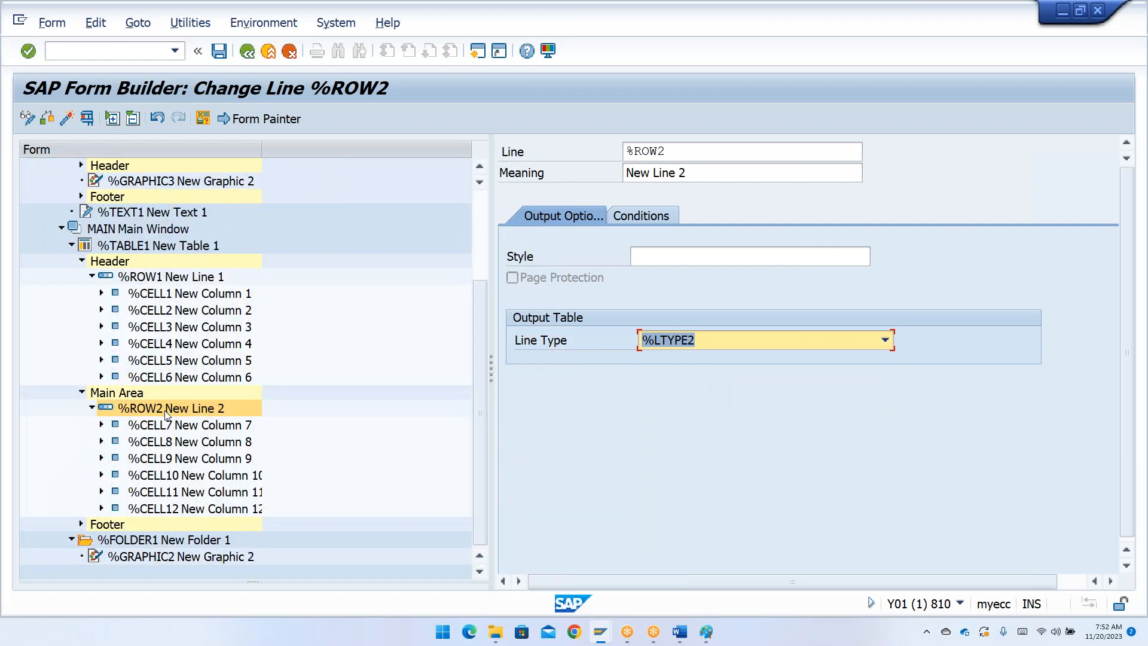
Review the table's layout and its data settings for the internal table loop, work area and WHERE condition
left_click(178, 246)
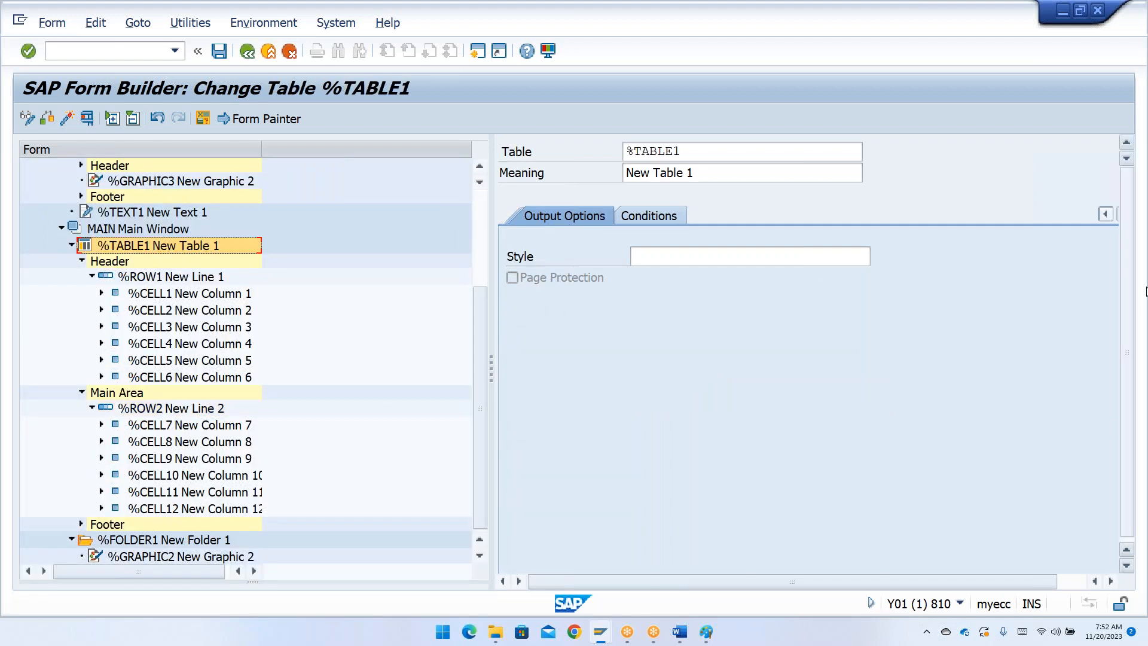
left_click_drag(489, 359, 386, 359)
left_click(1124, 214)
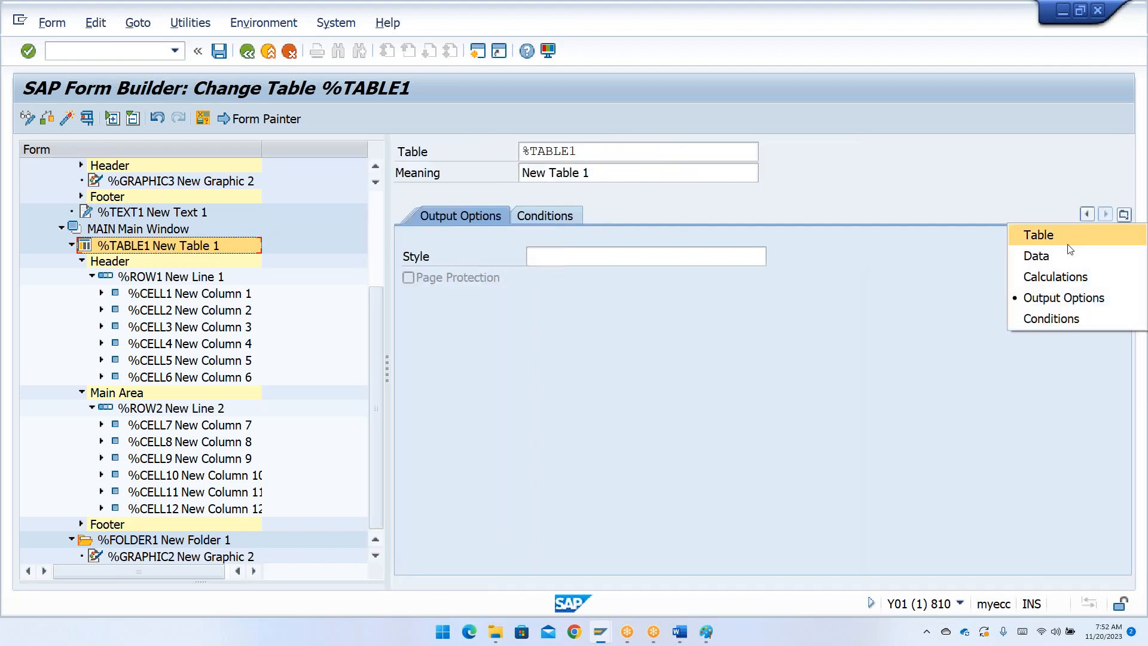
left_click(1064, 236)
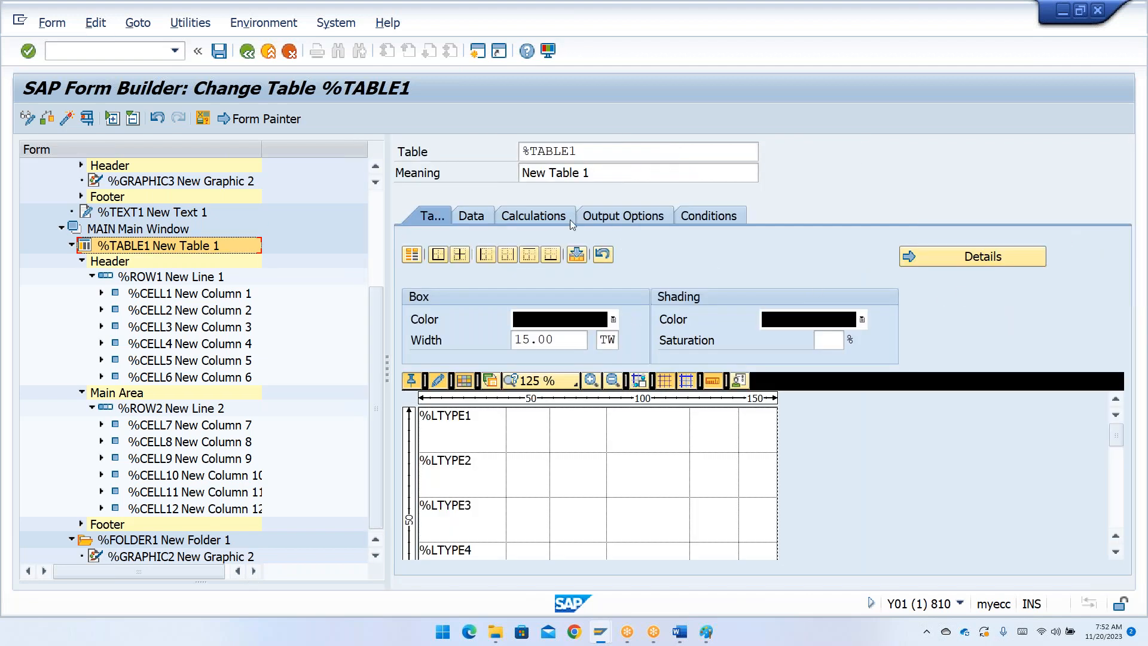
left_click(489, 217)
left_click(575, 277)
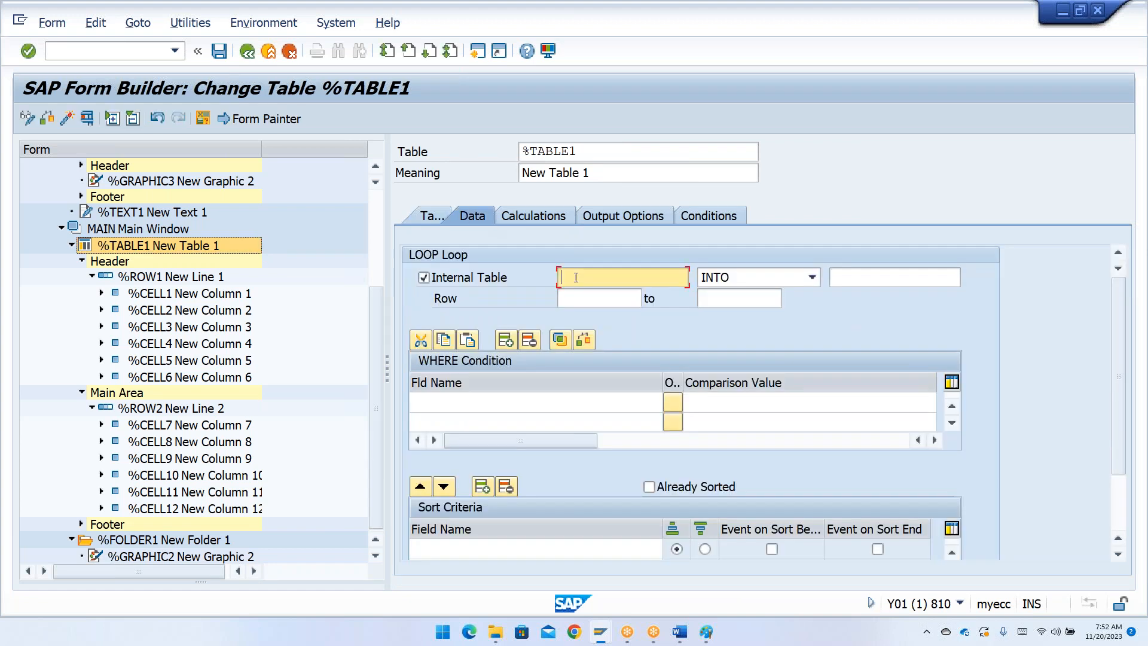
left_click(856, 275)
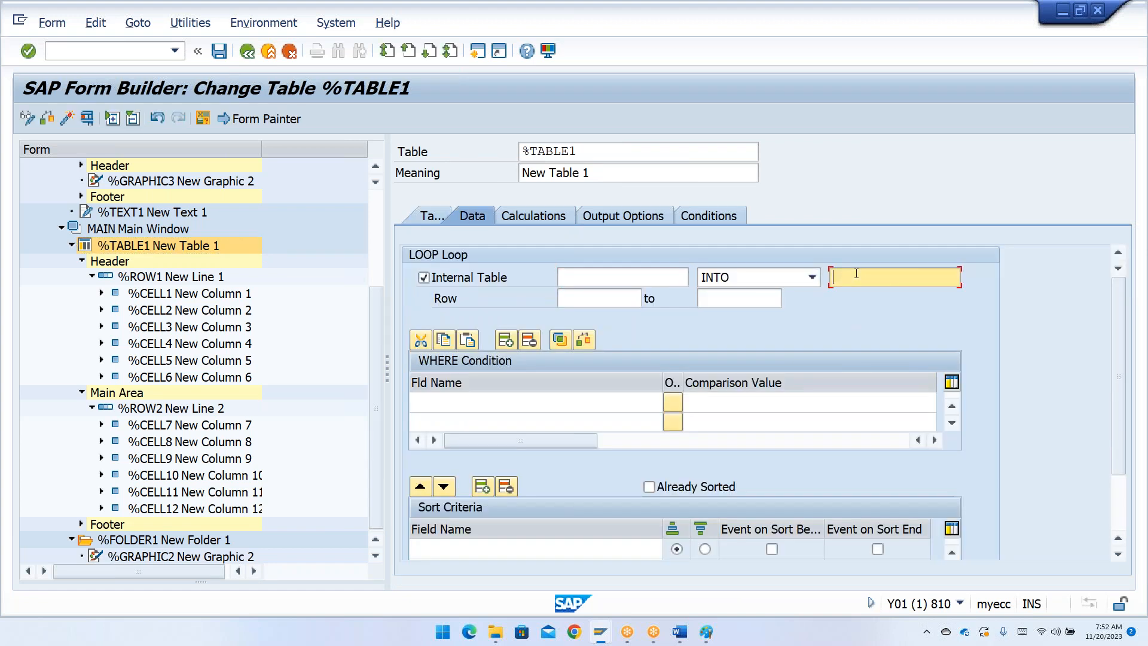
left_click(448, 399)
left_click(766, 406)
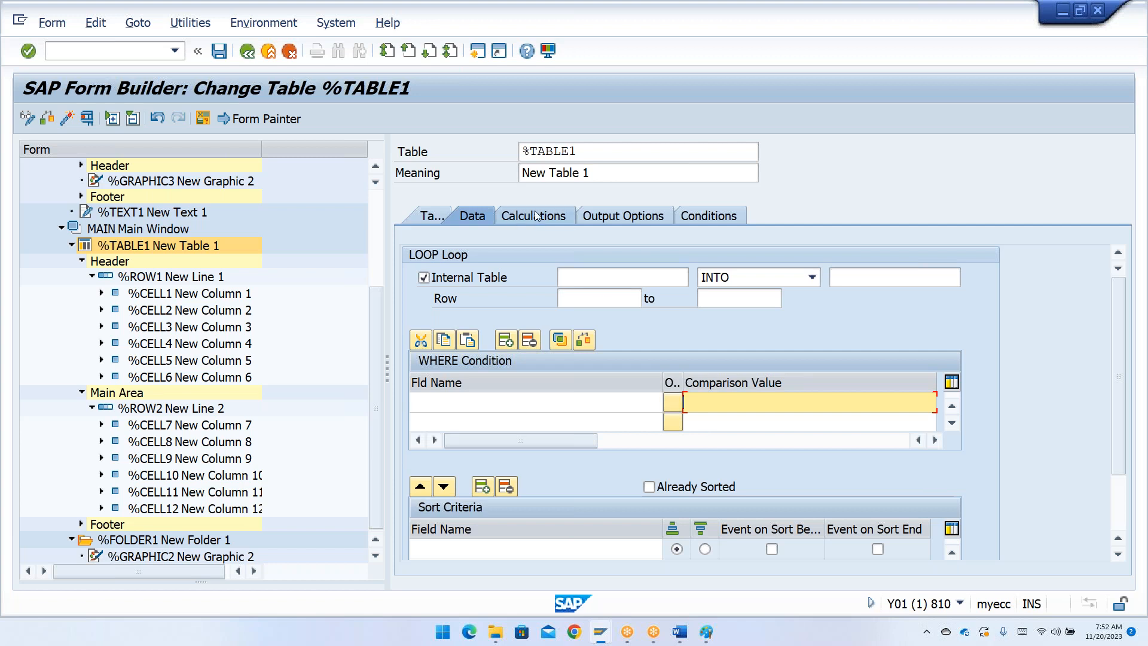
Set the first calculation of the table to the Total operation and review its field, target field and time options
left_click(509, 226)
left_click(476, 301)
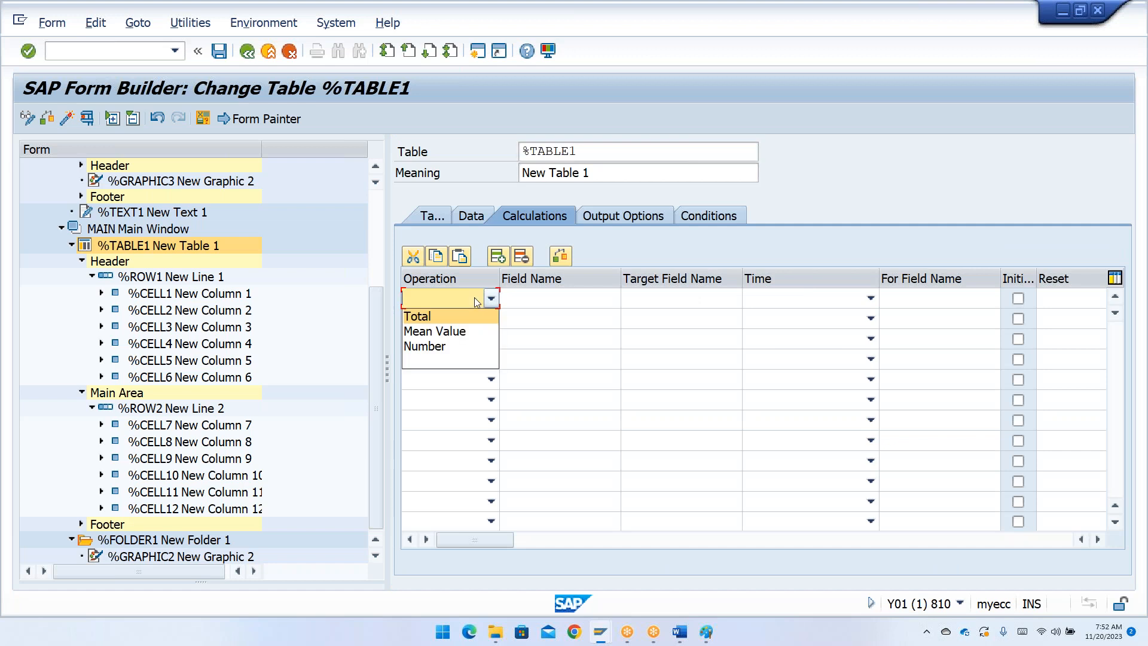
left_click(451, 314)
left_click(560, 297)
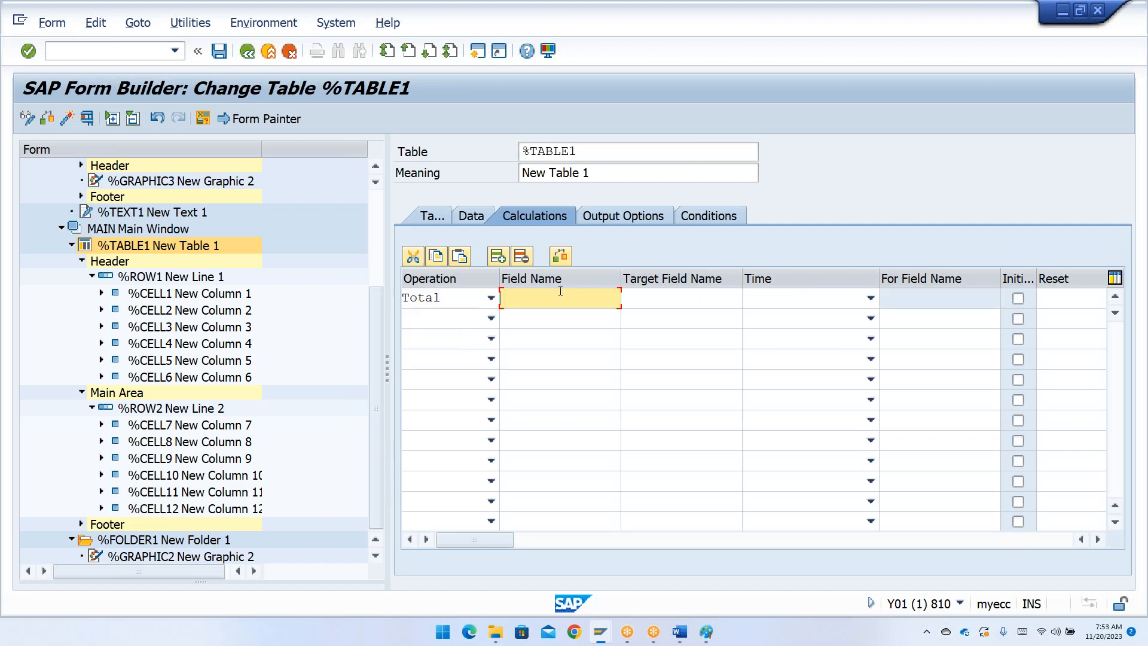
left_click(680, 299)
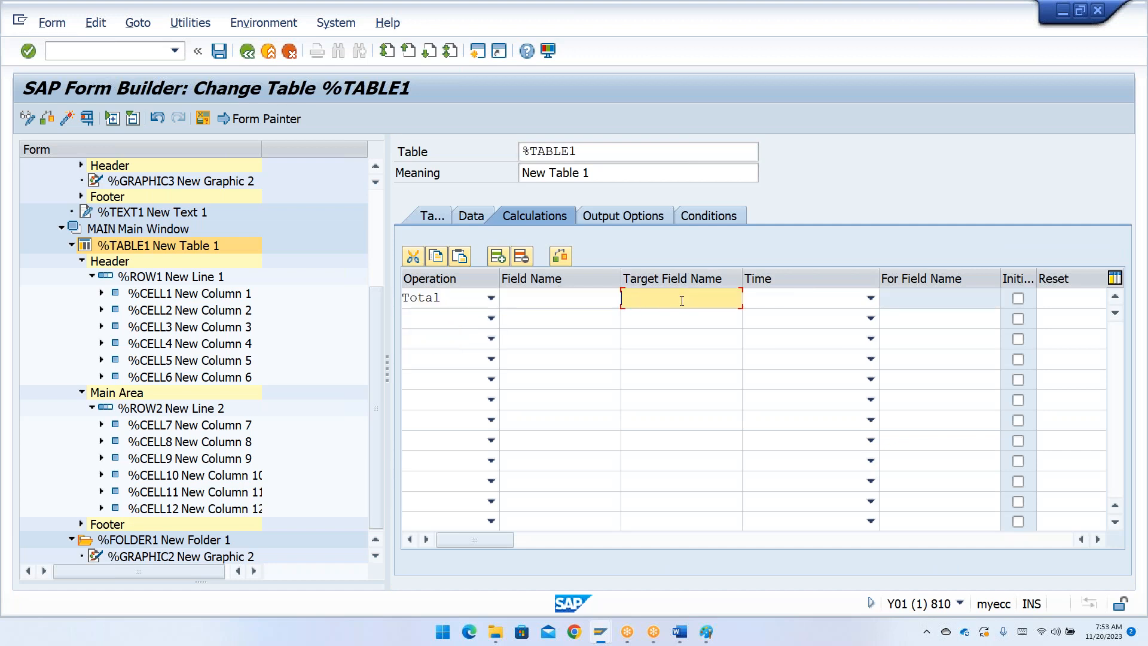
left_click(769, 301)
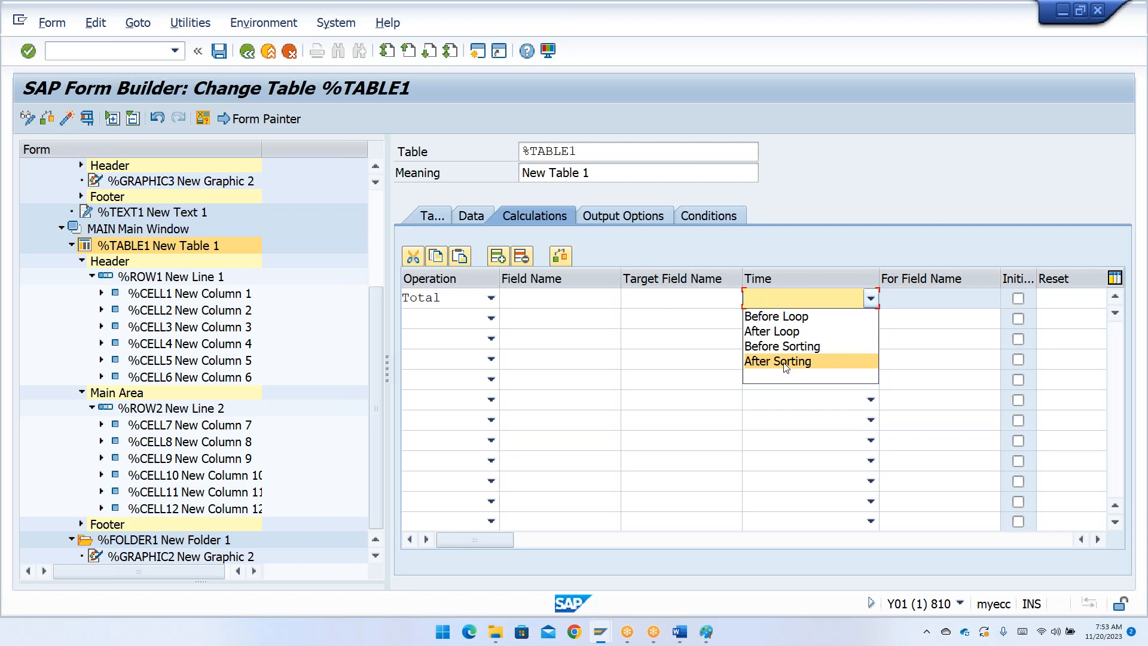
left_click(487, 299)
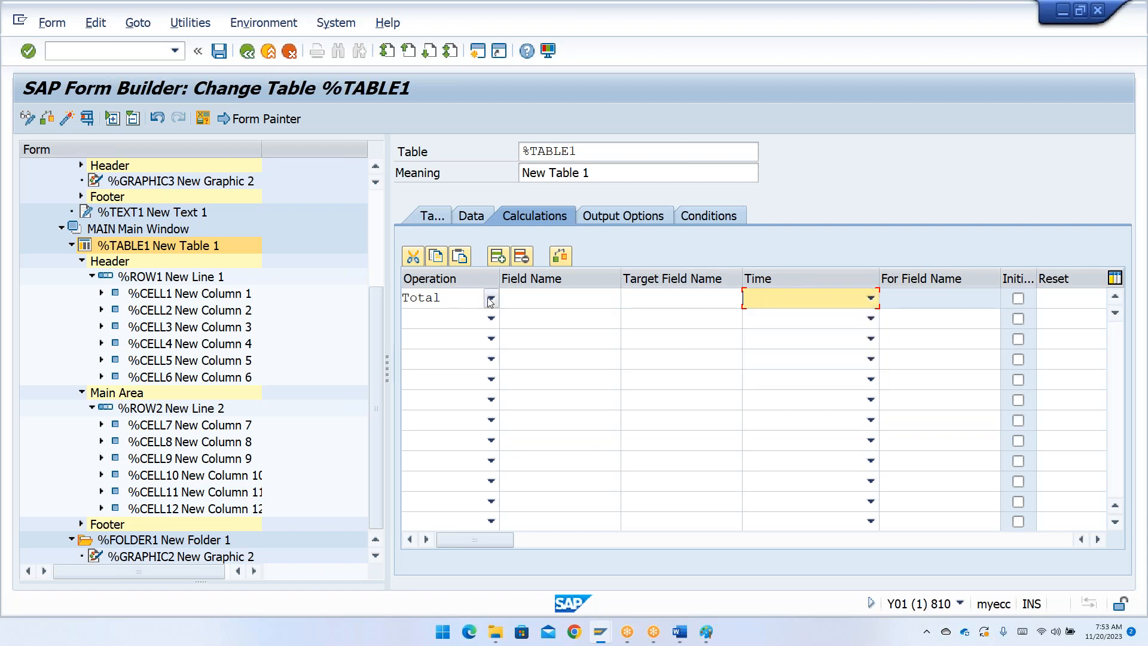
left_click(489, 299)
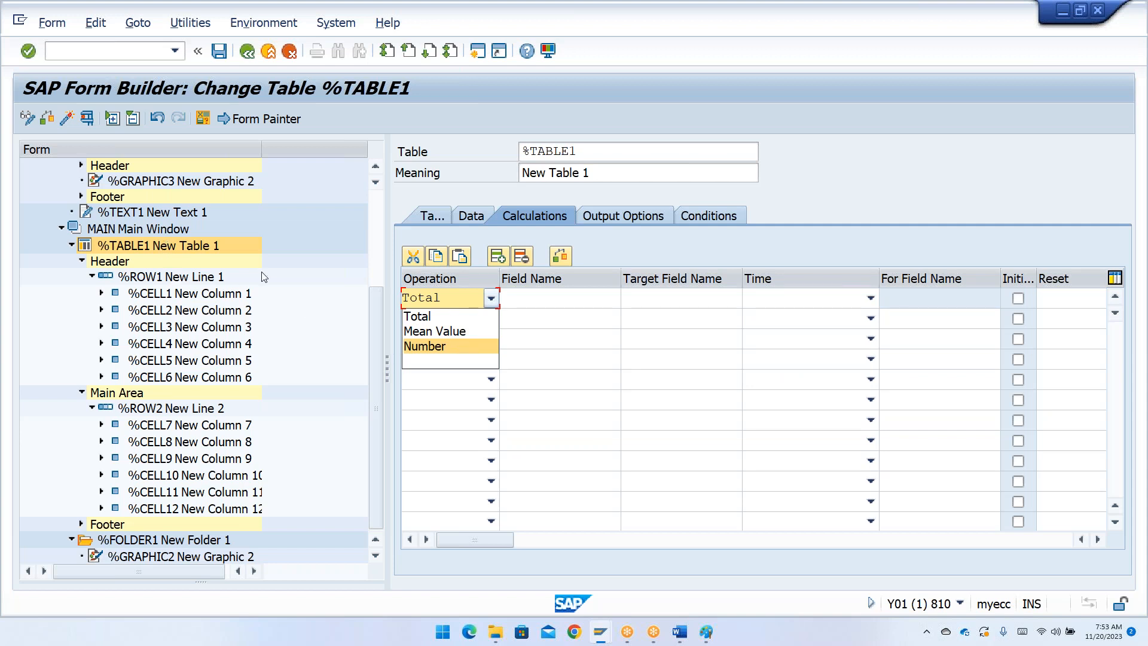
Create a table line in the table's footer with line type %LTYPE4 and open its fifth column cell
scroll(130, 507, "down", 1)
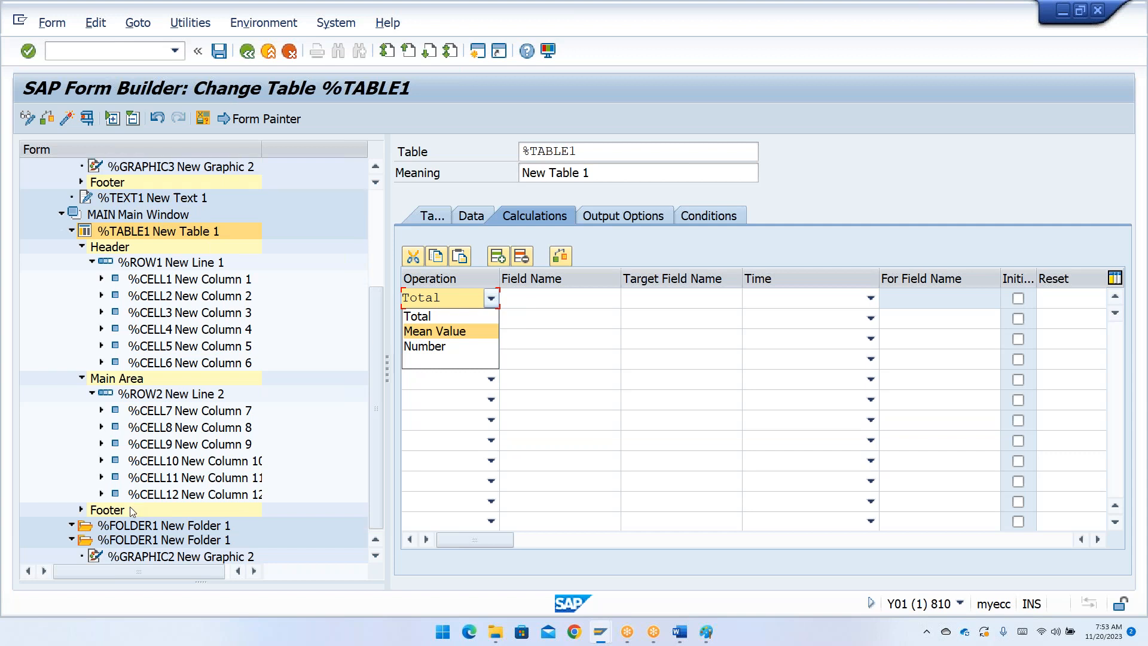
left_click(74, 508)
left_click(82, 510)
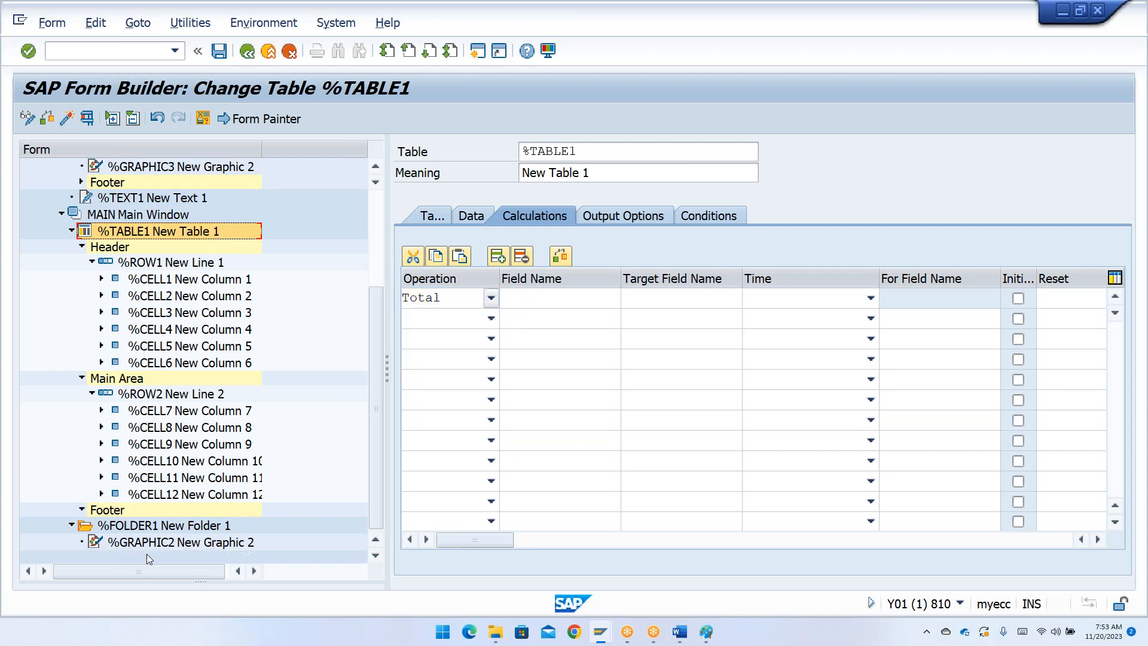
left_click(107, 512)
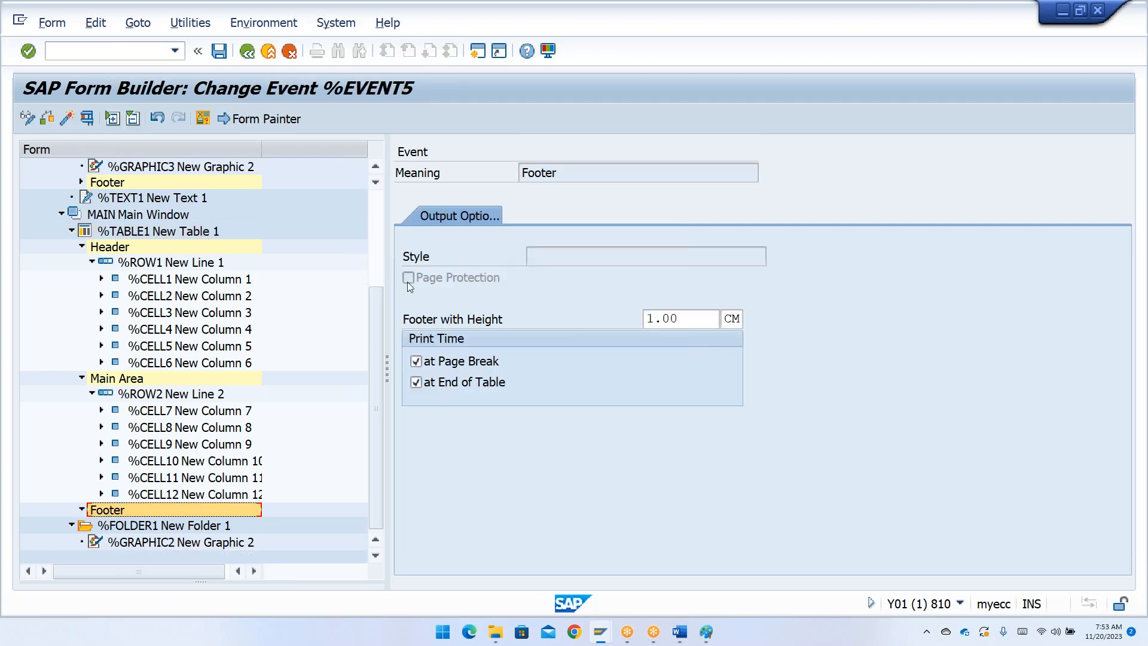
right_click(95, 511)
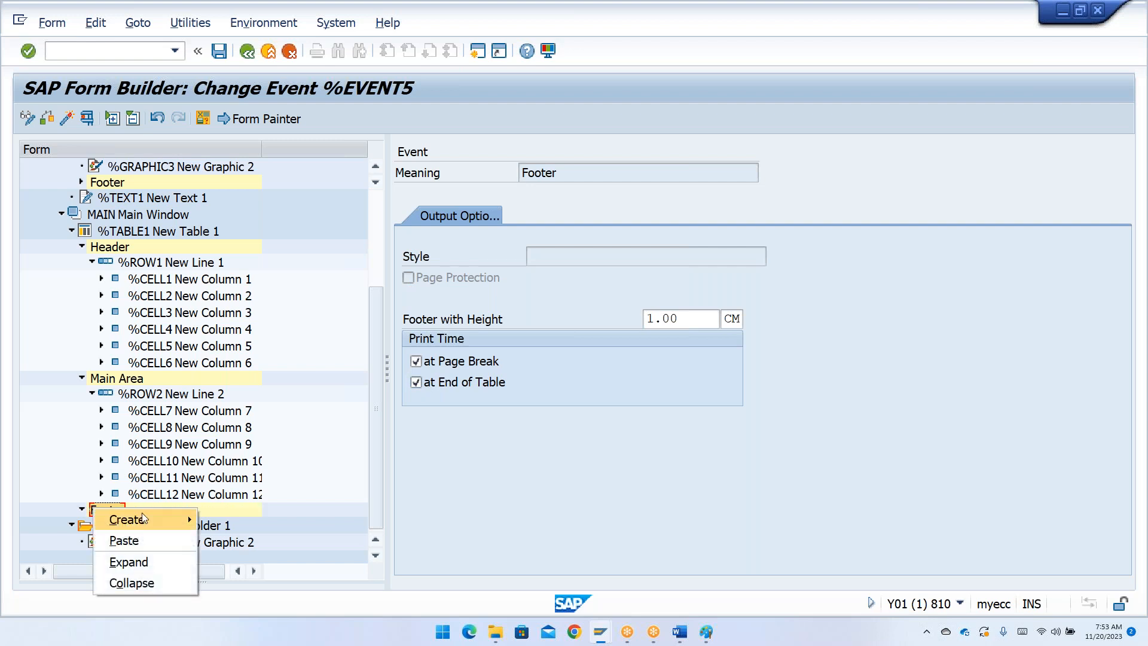
mouse_move(152, 513)
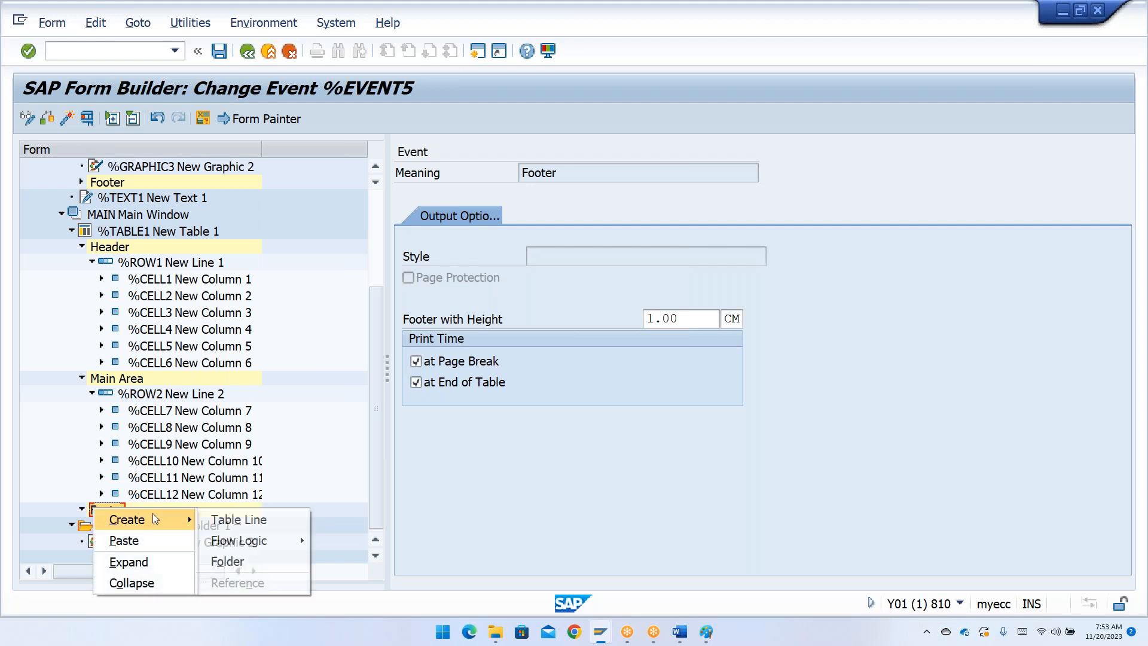
left_click(236, 519)
left_click(600, 341)
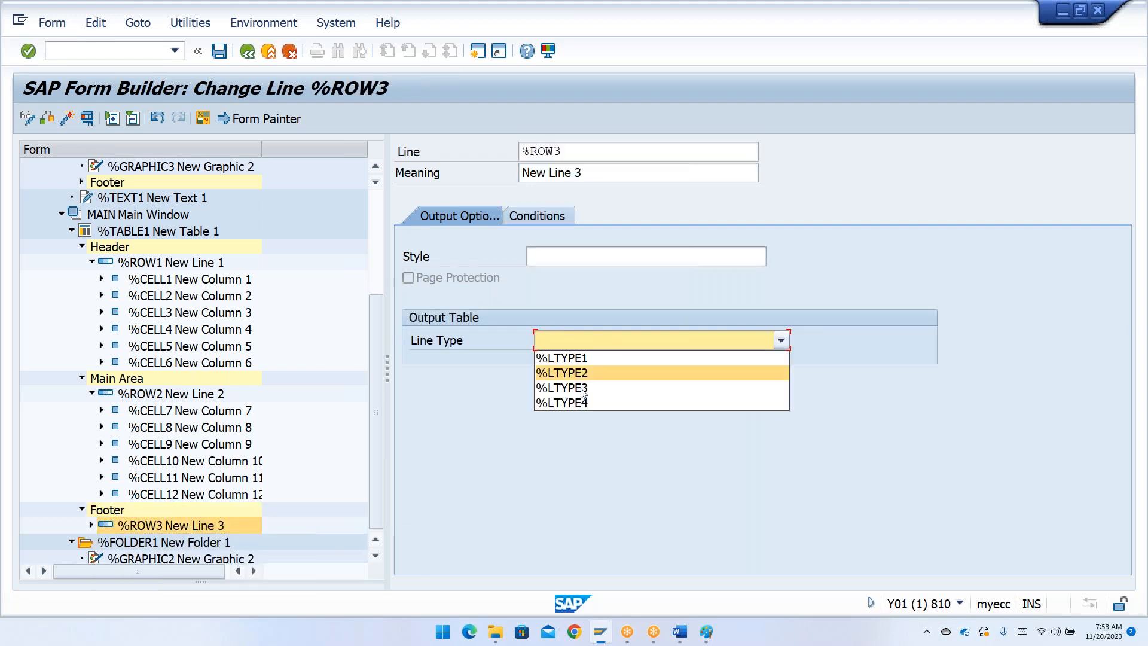
left_click(579, 396)
scroll(347, 455, "down", 3)
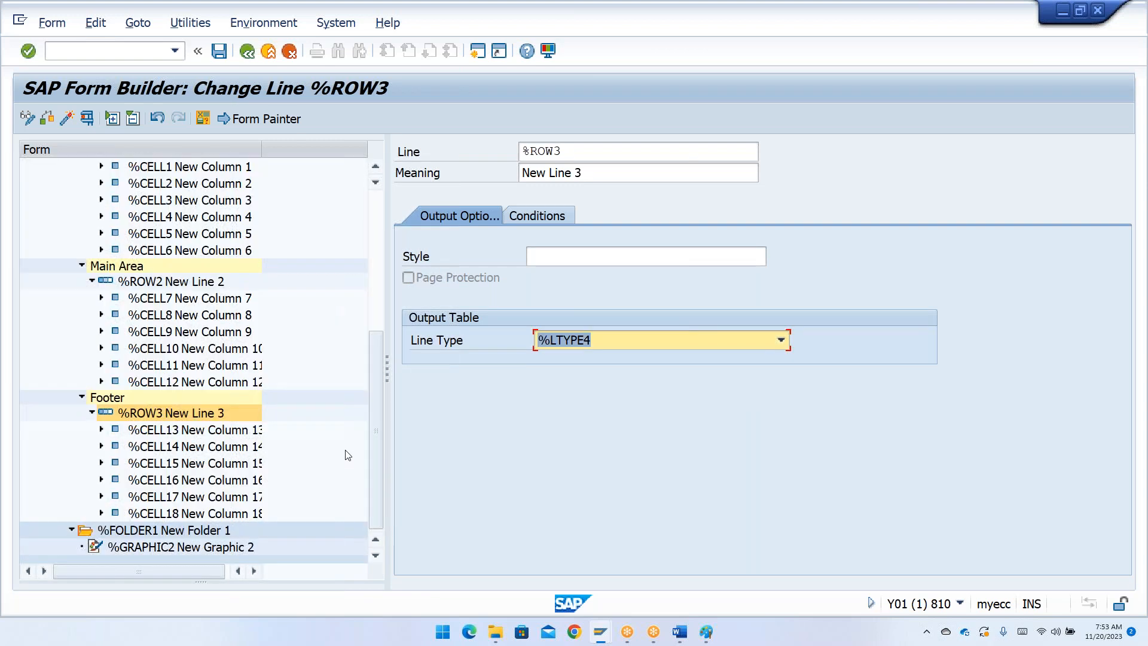
left_click(208, 498)
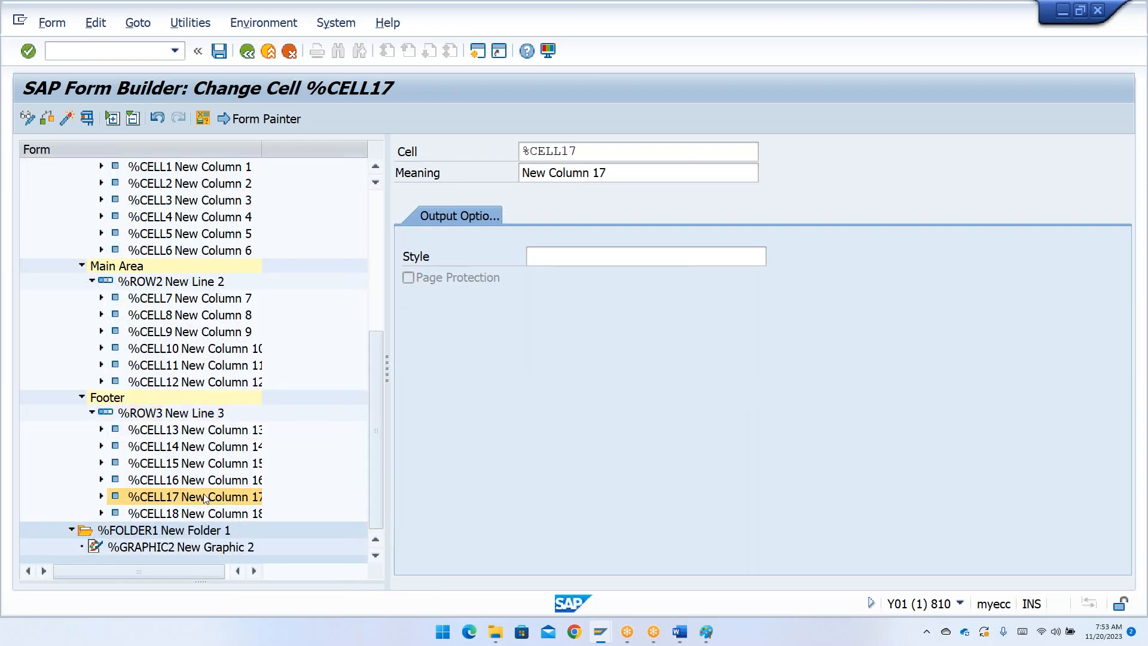
Create a program lines node in the footer line's sixth column cell, %CELL18
right_click(143, 501)
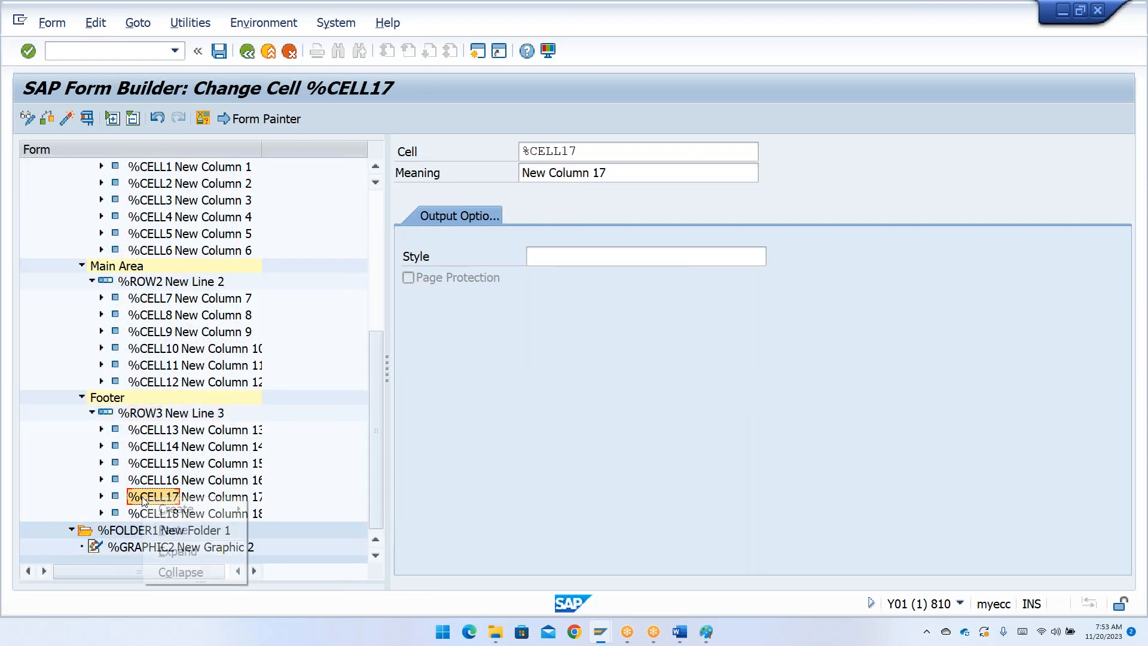
left_click(293, 509)
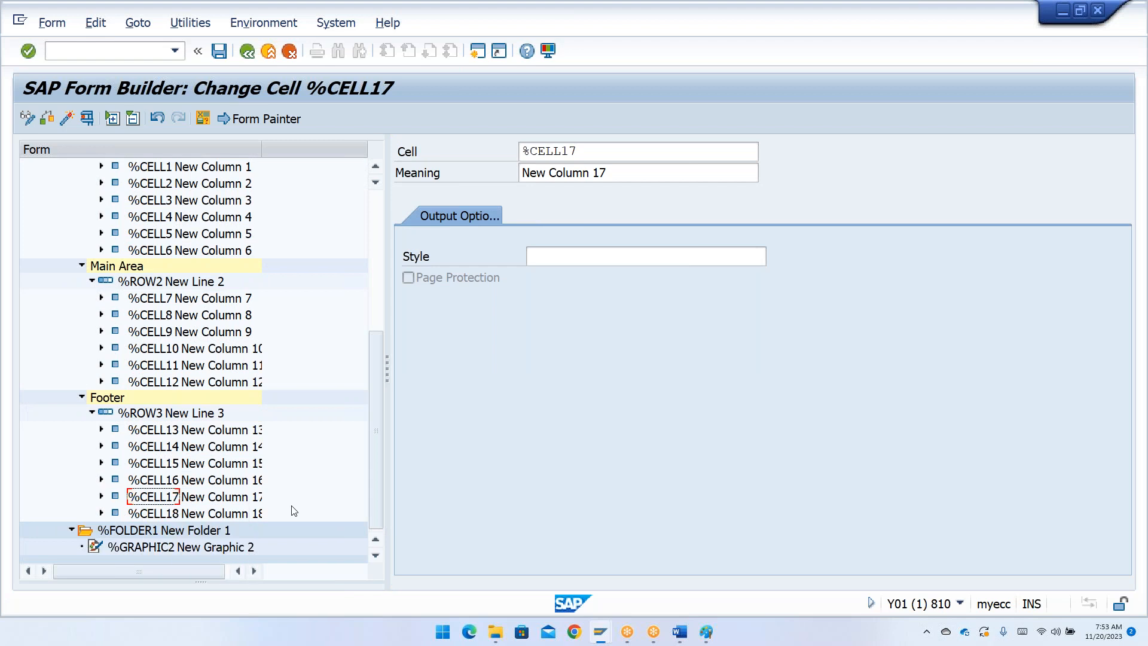
right_click(173, 513)
mouse_move(213, 530)
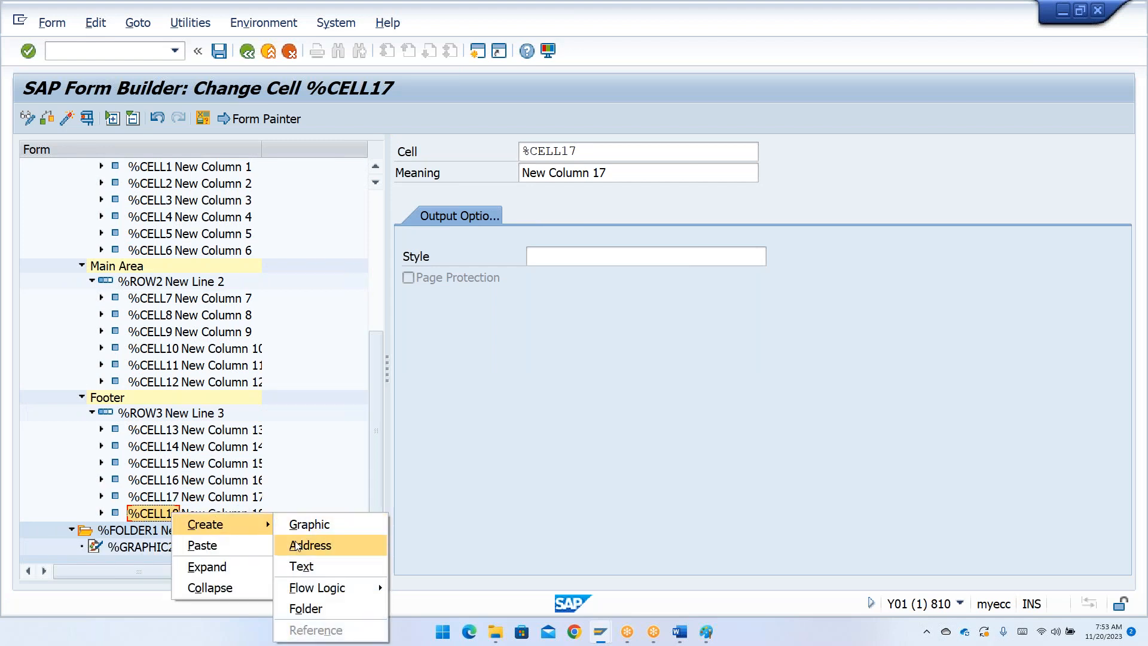
mouse_move(353, 587)
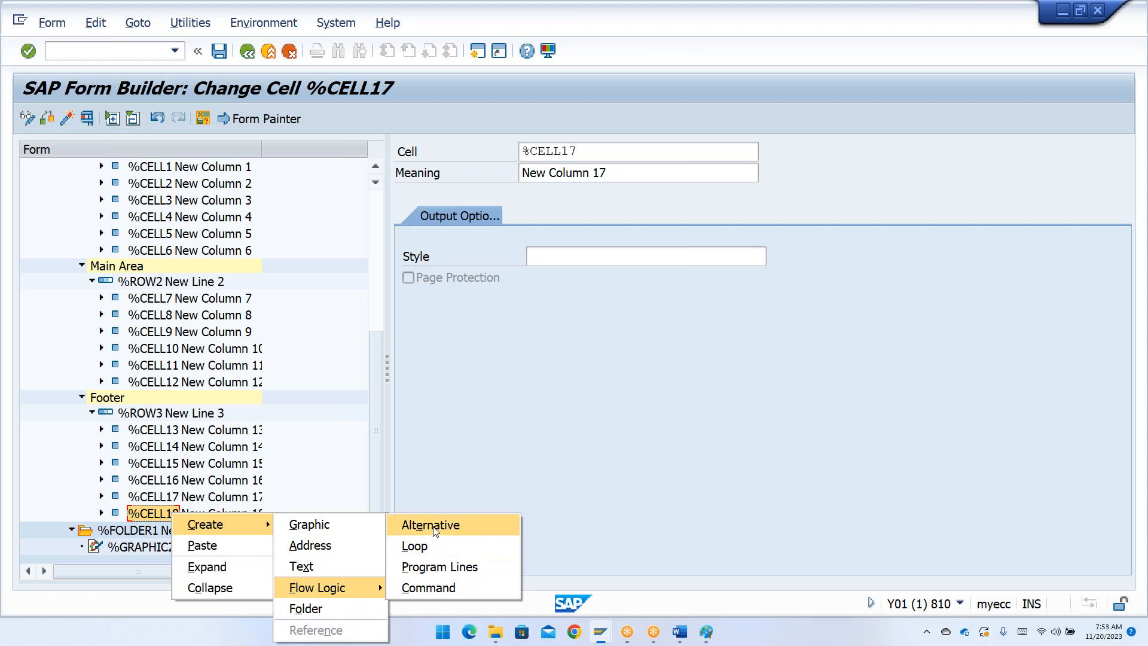
left_click(426, 566)
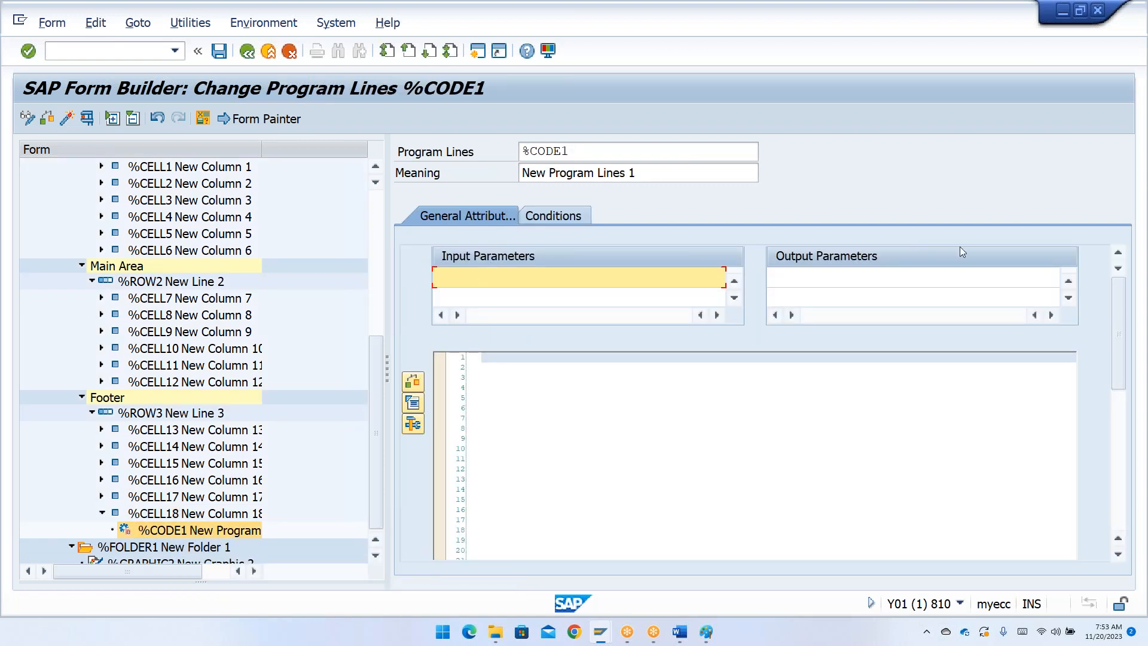
left_click(876, 277)
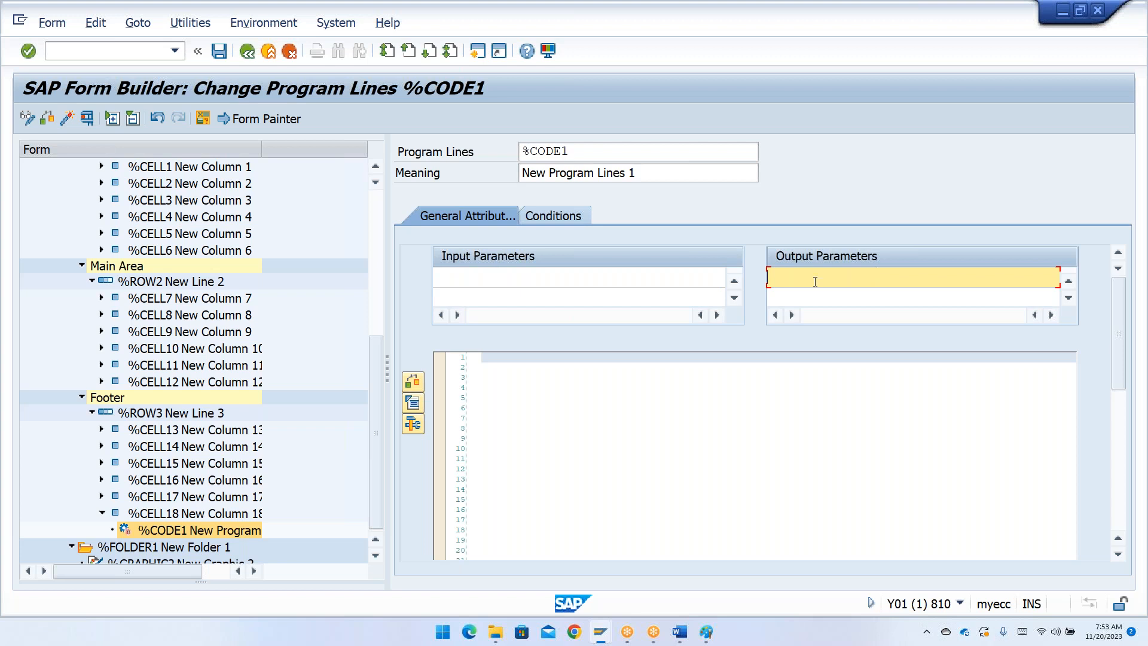
Create a text node under %CELL18, close the blank Word document and allow the replacement of SAPscriptWordTemplate.dot
left_click(178, 514)
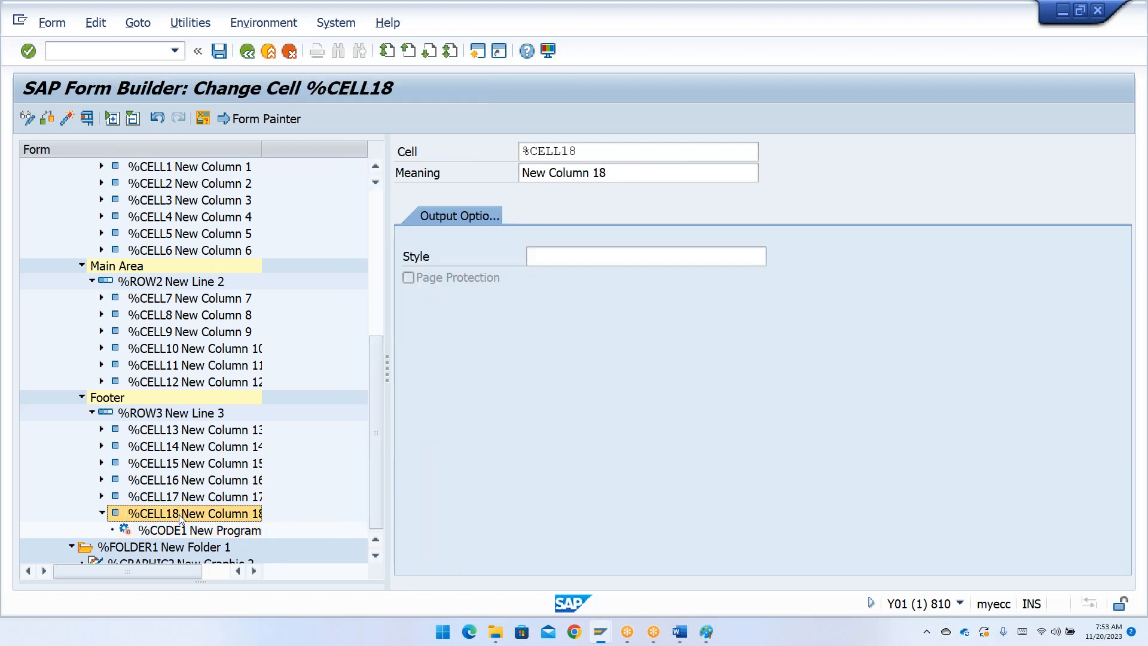
left_click(193, 530)
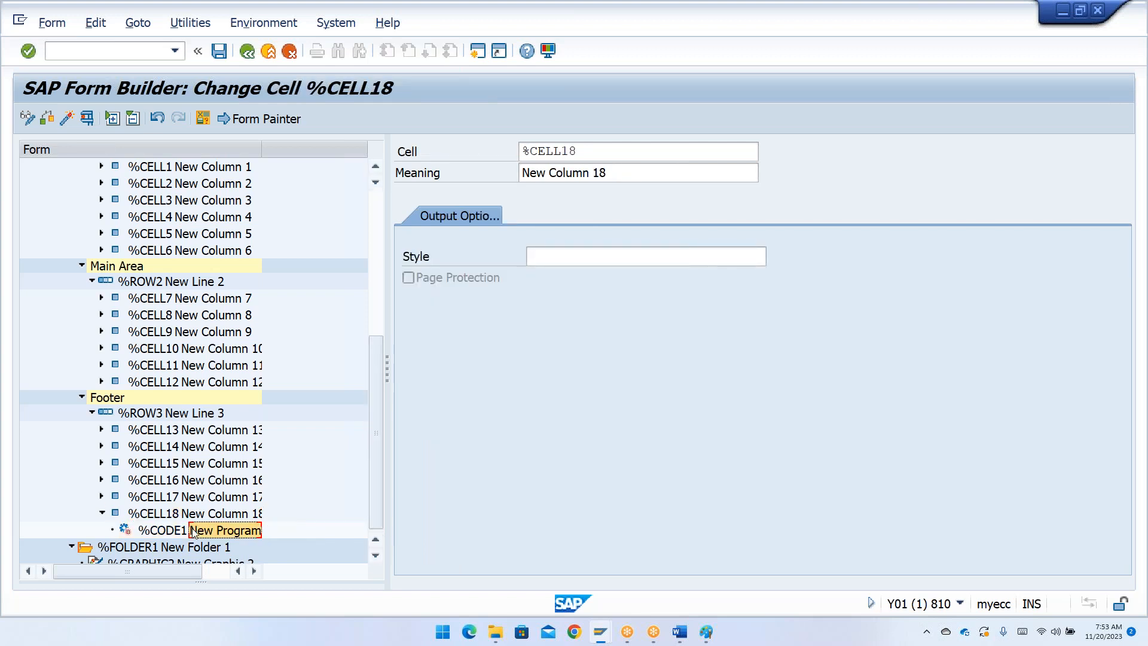
right_click(195, 517)
mouse_move(289, 525)
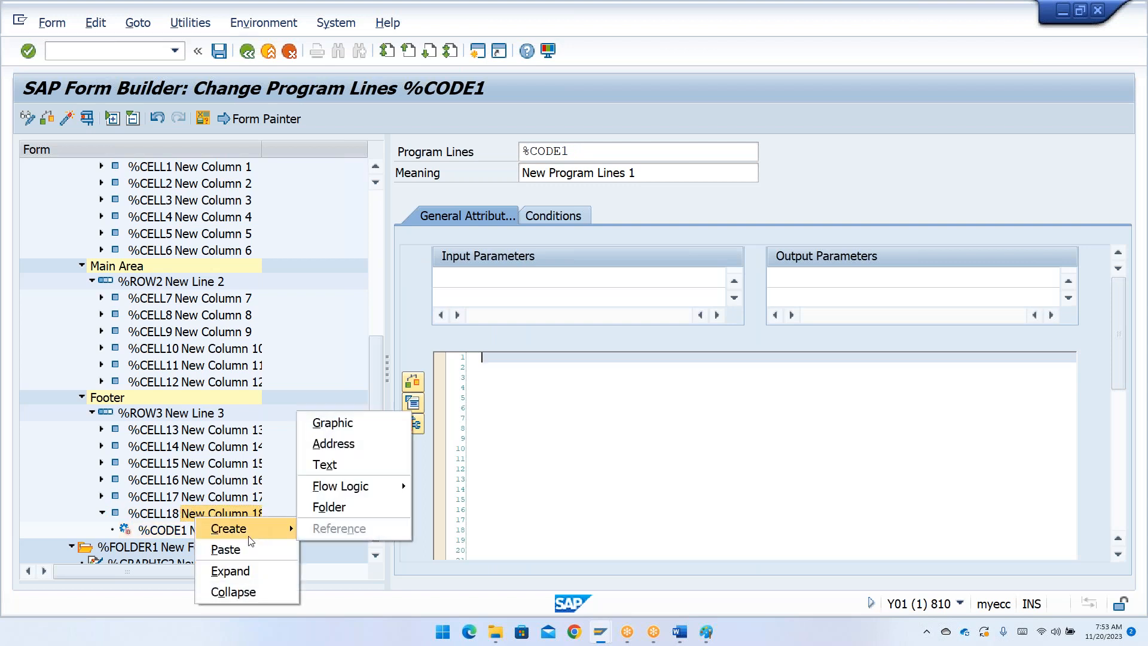
left_click(335, 469)
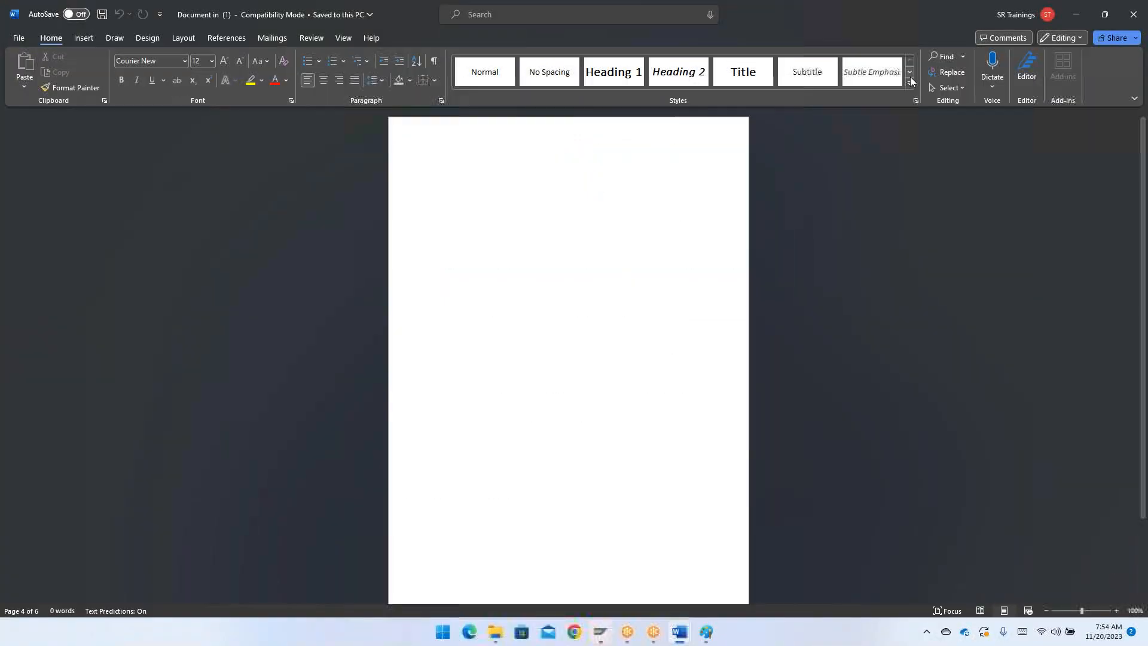
double_click(825, 6)
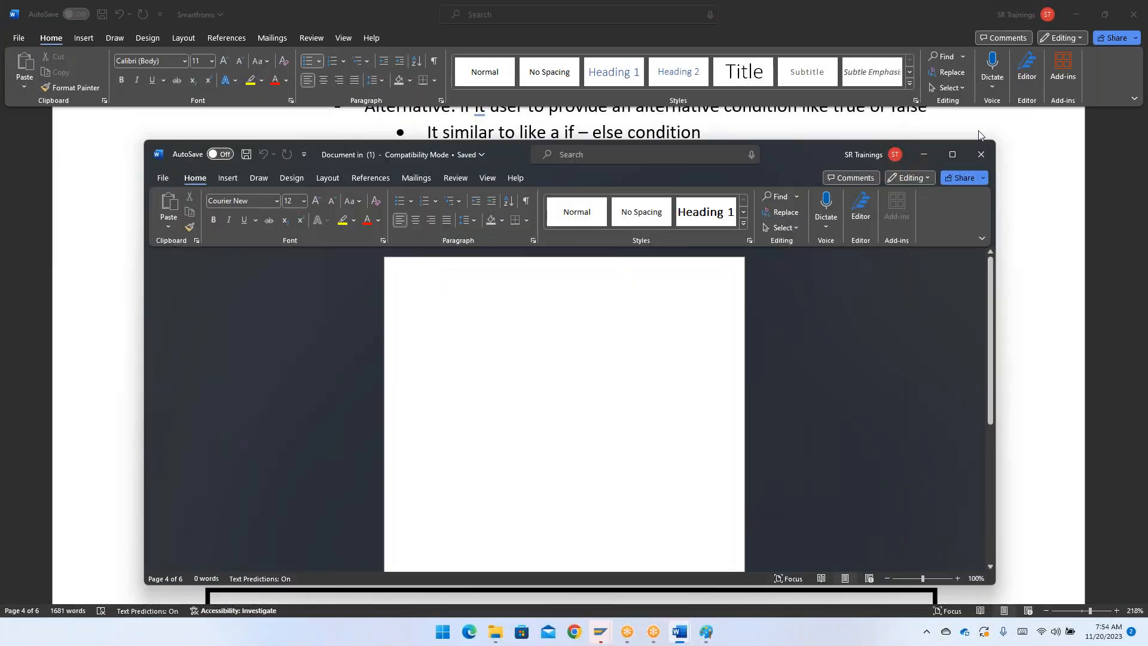
left_click(981, 154)
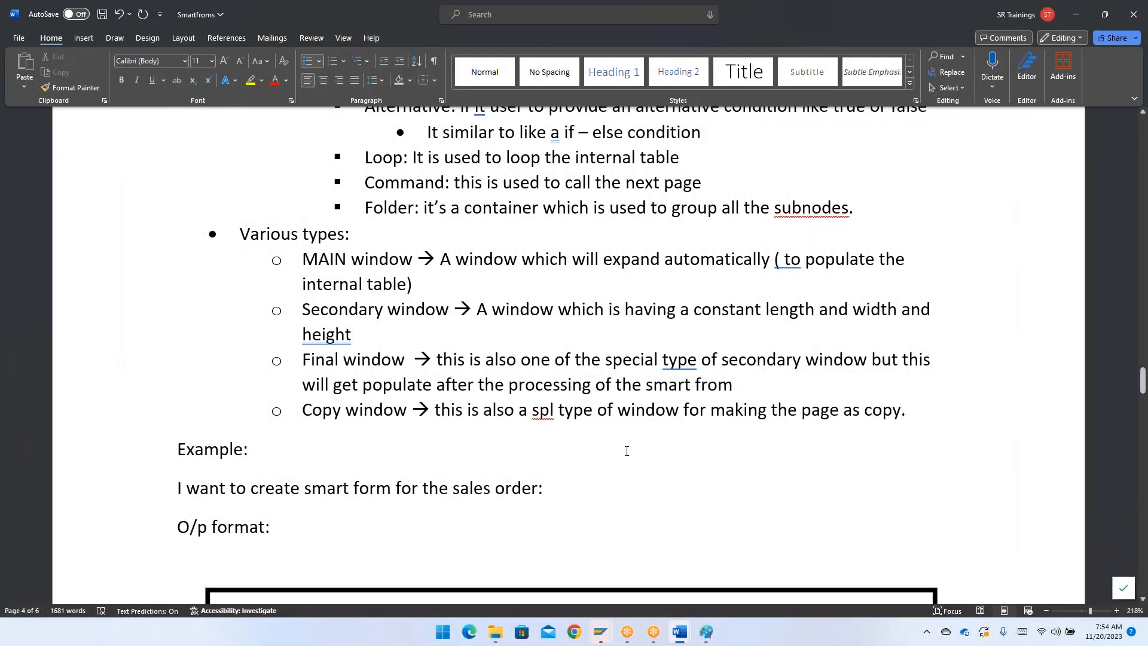
key("alt+Tab")
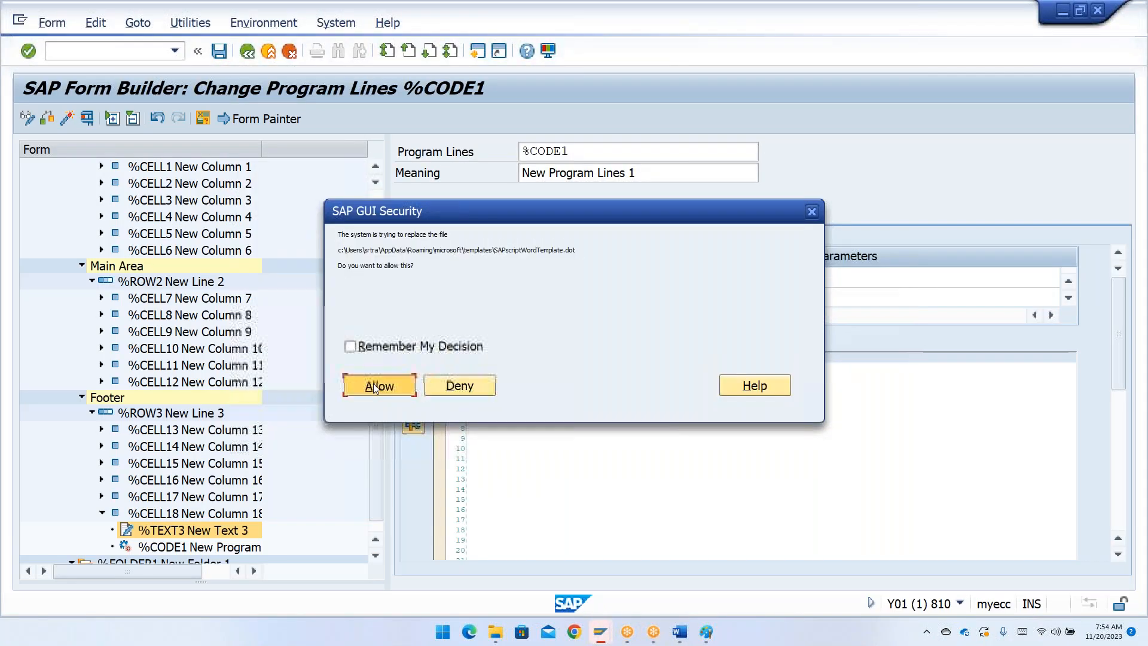
left_click(374, 387)
Move the text node %TEXT3 below the program lines %CODE1 in the footer cell
scroll(371, 479, "down", 1)
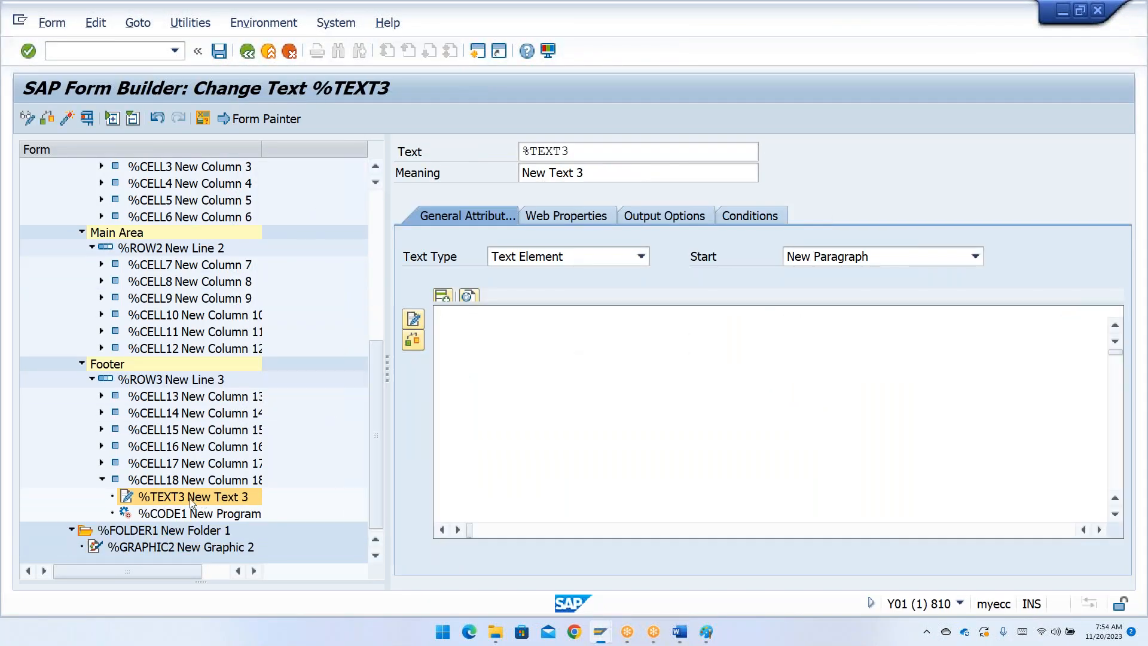
left_click_drag(181, 503, 178, 521)
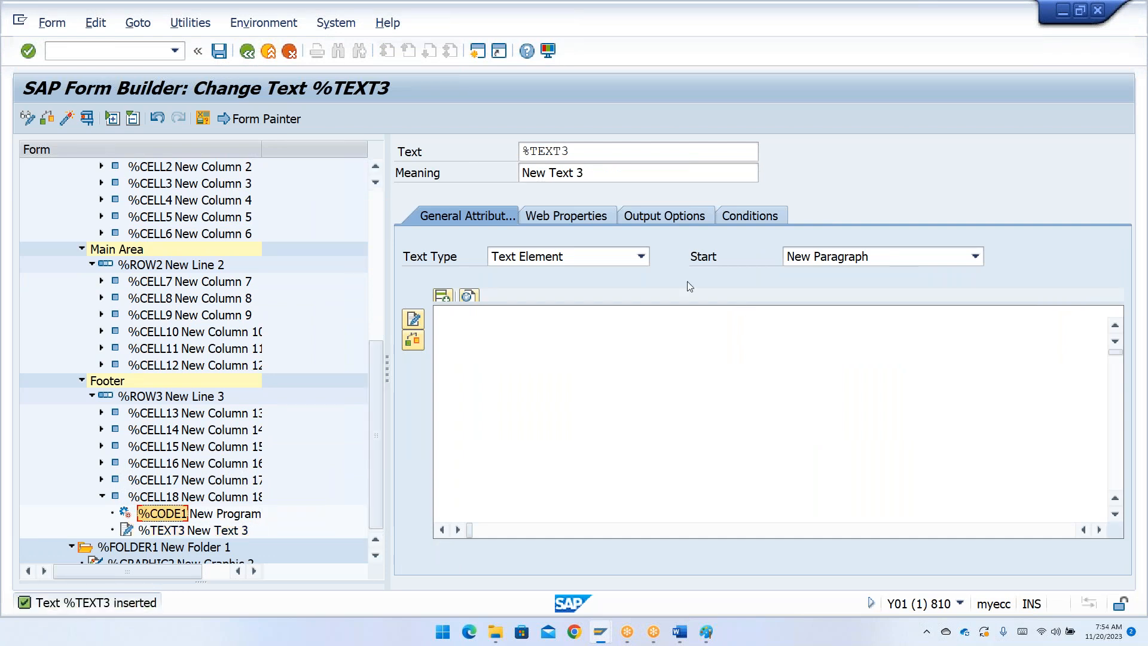
left_click(173, 531)
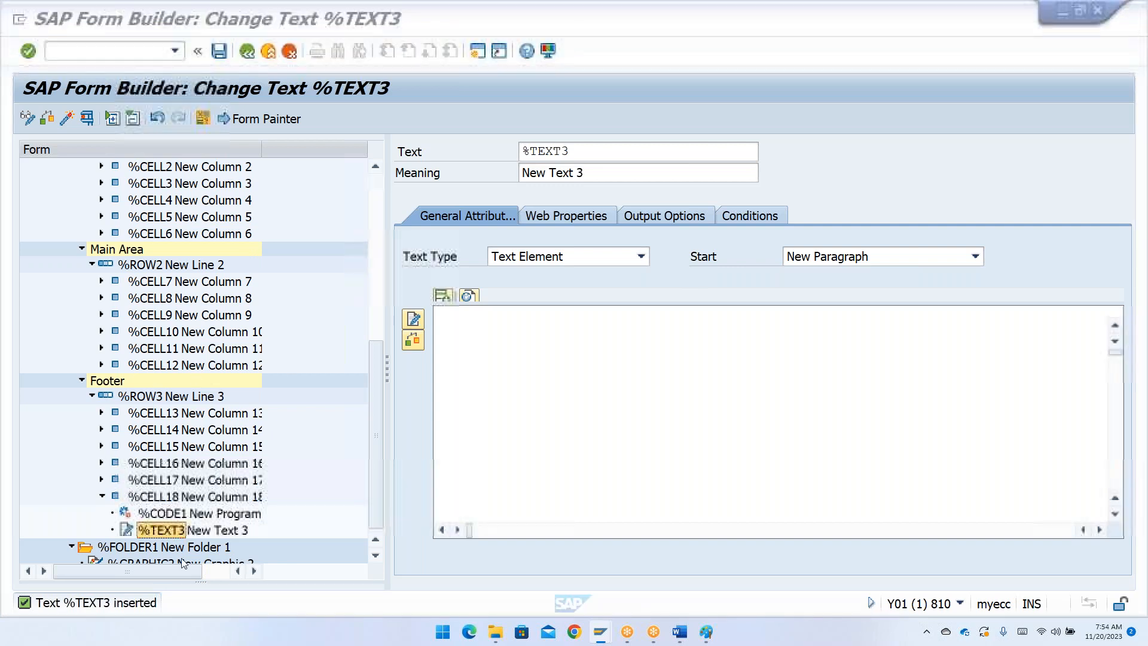
Switch to the Smartfroms document in Word and review the window types and the sales order output layout
key("alt+Tab")
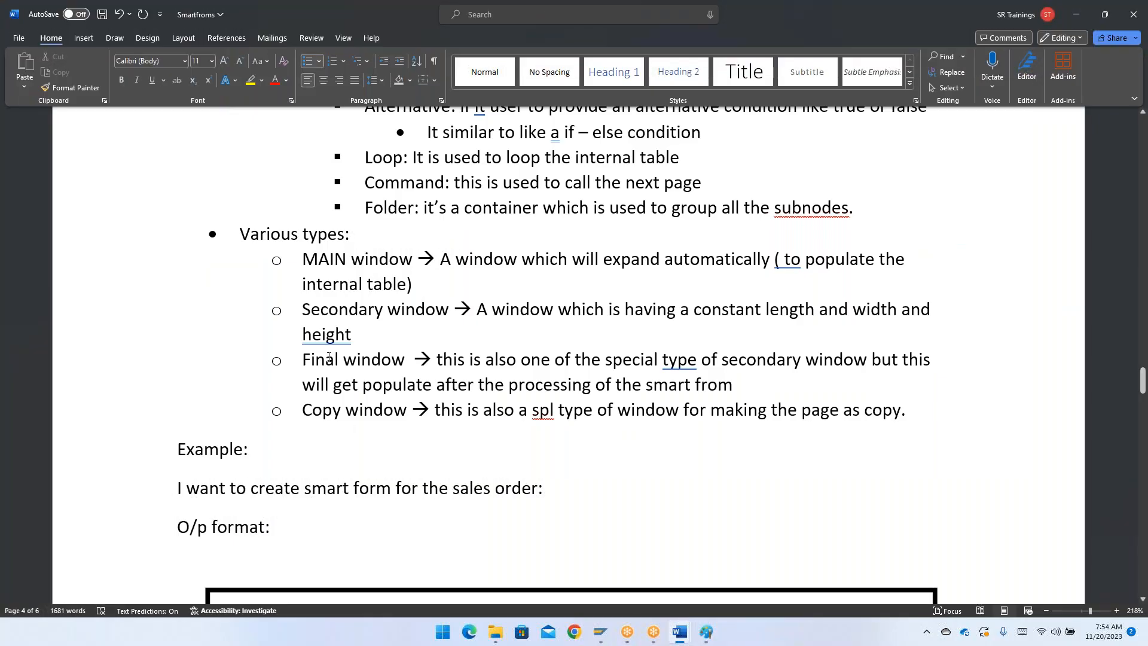
double_click(325, 334)
scroll(539, 489, "down", 5)
scroll(539, 488, "down", 4)
scroll(539, 489, "down", 5)
scroll(272, 174, "up", 8)
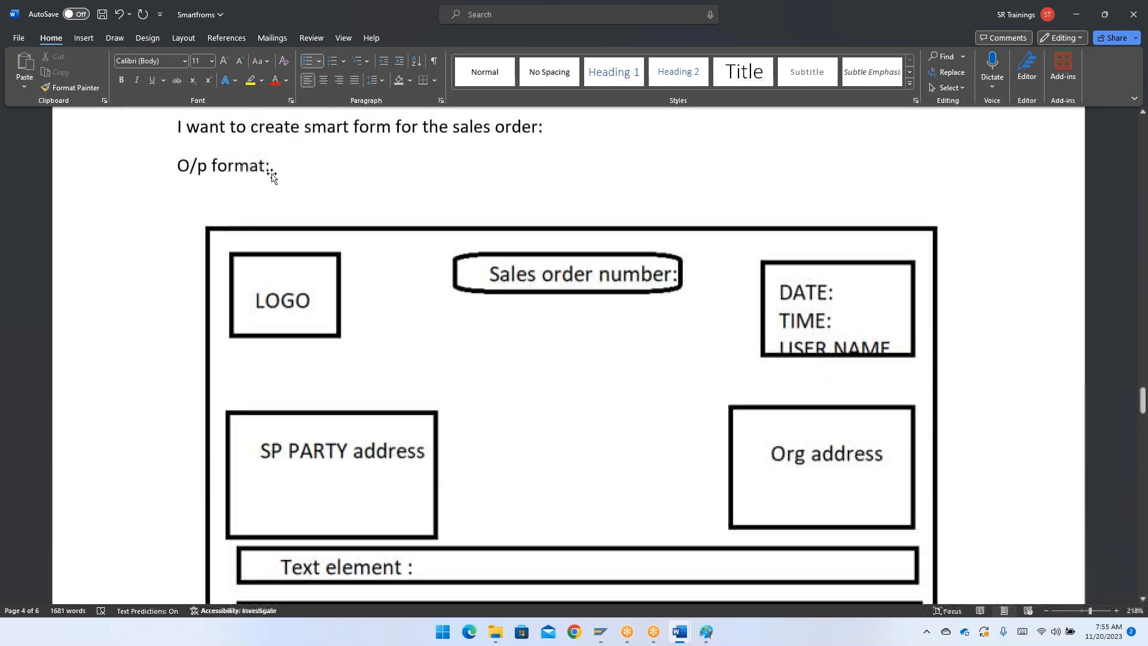
scroll(271, 175, "down", 5)
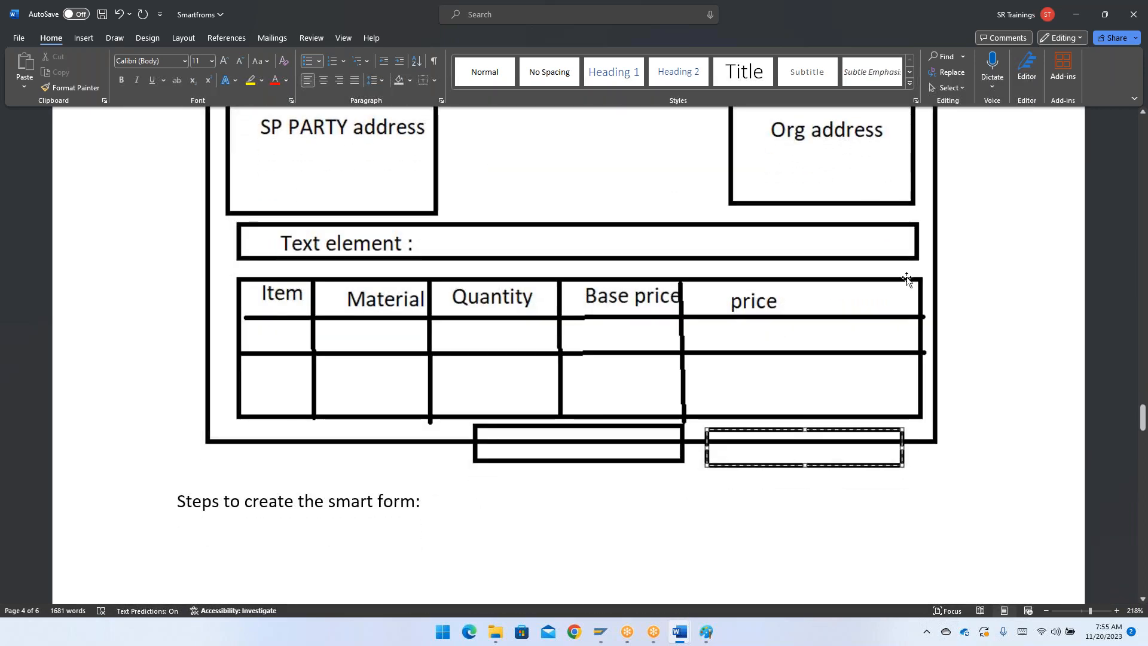
scroll(755, 374, "up", 6)
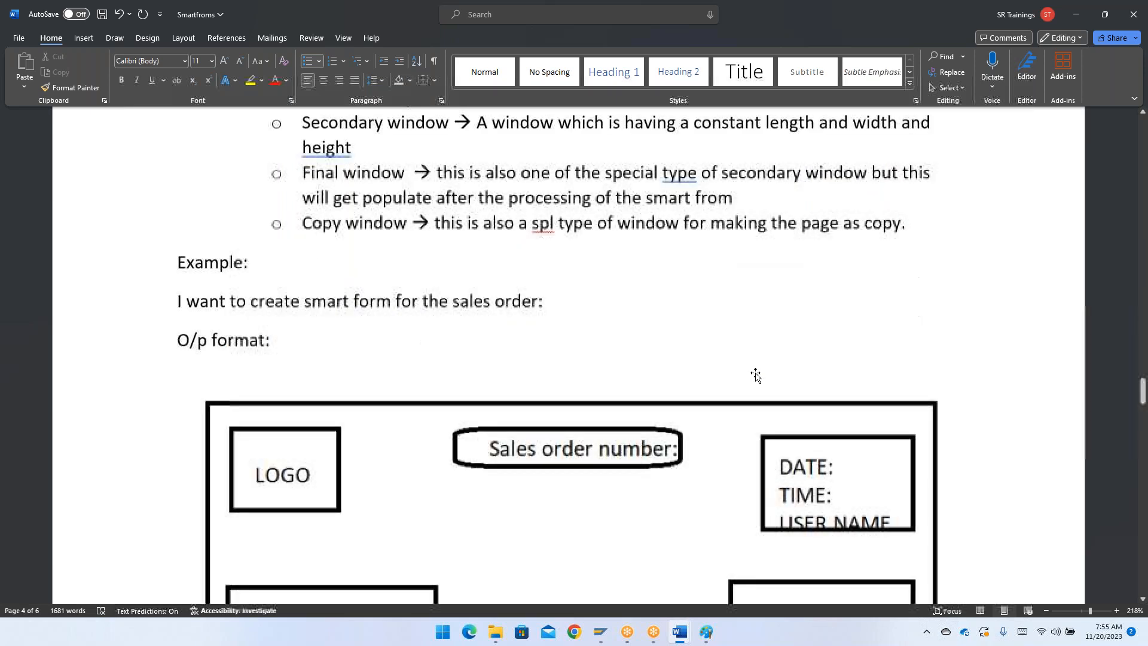
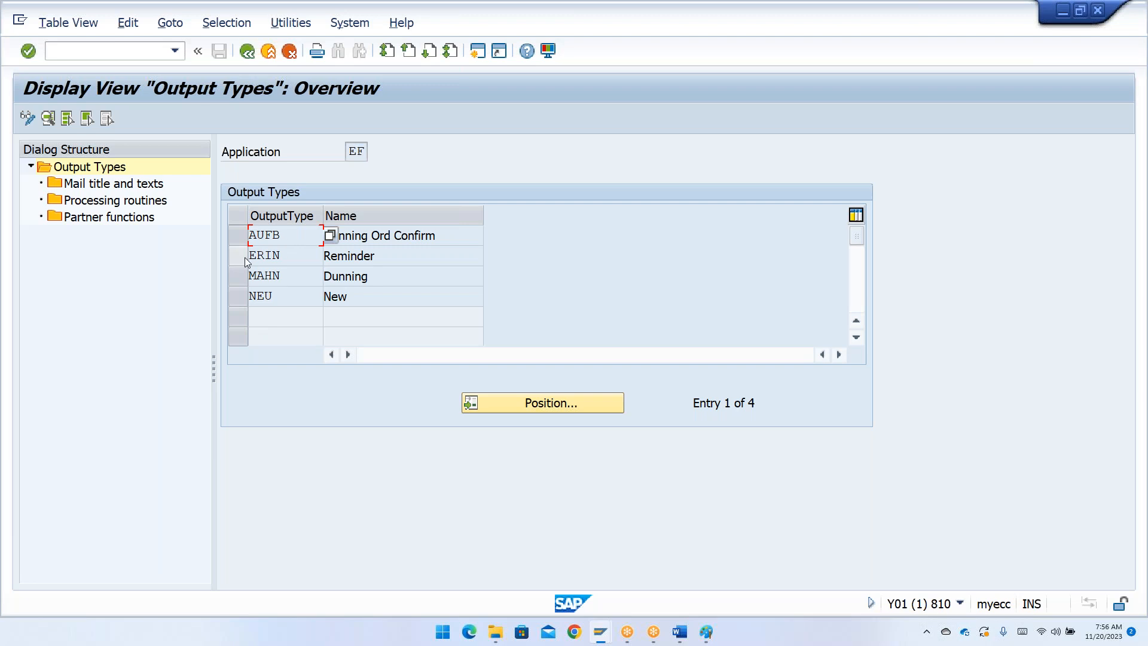
Check the processing routines of output type ERIN for the Purchase Order application and return to the application list
left_click(107, 203)
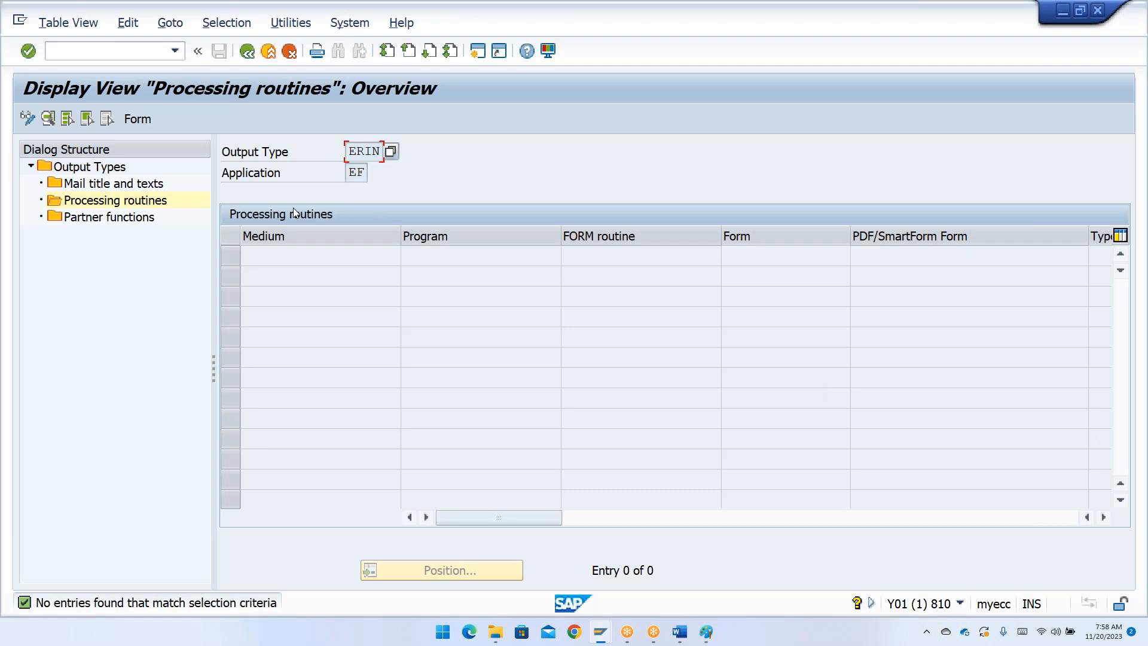
left_click(247, 53)
left_click(247, 52)
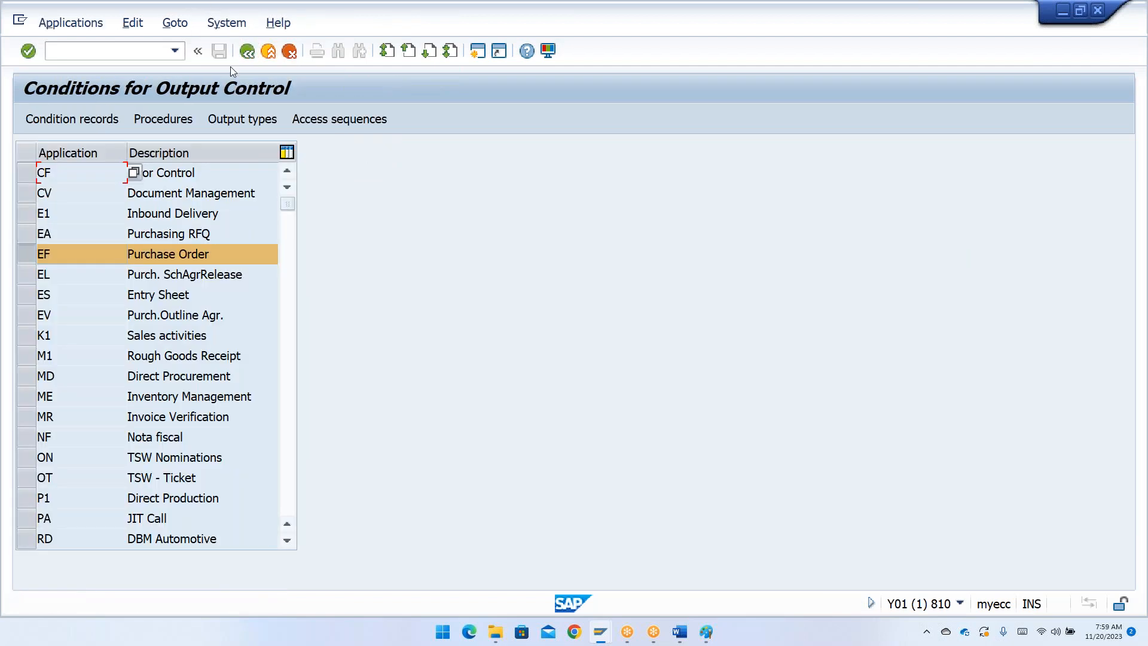
Display the output types of application V6 Handling Units, try to open the processing routines, and return to the application list
left_click(200, 236)
scroll(193, 445, "down", 3)
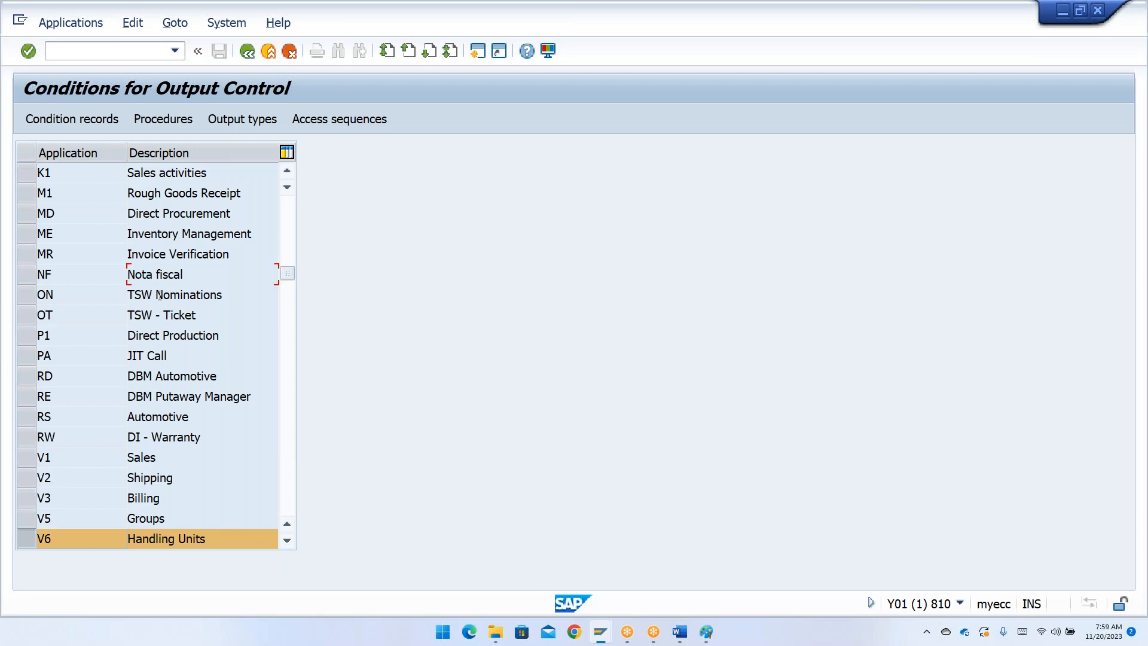
left_click(254, 119)
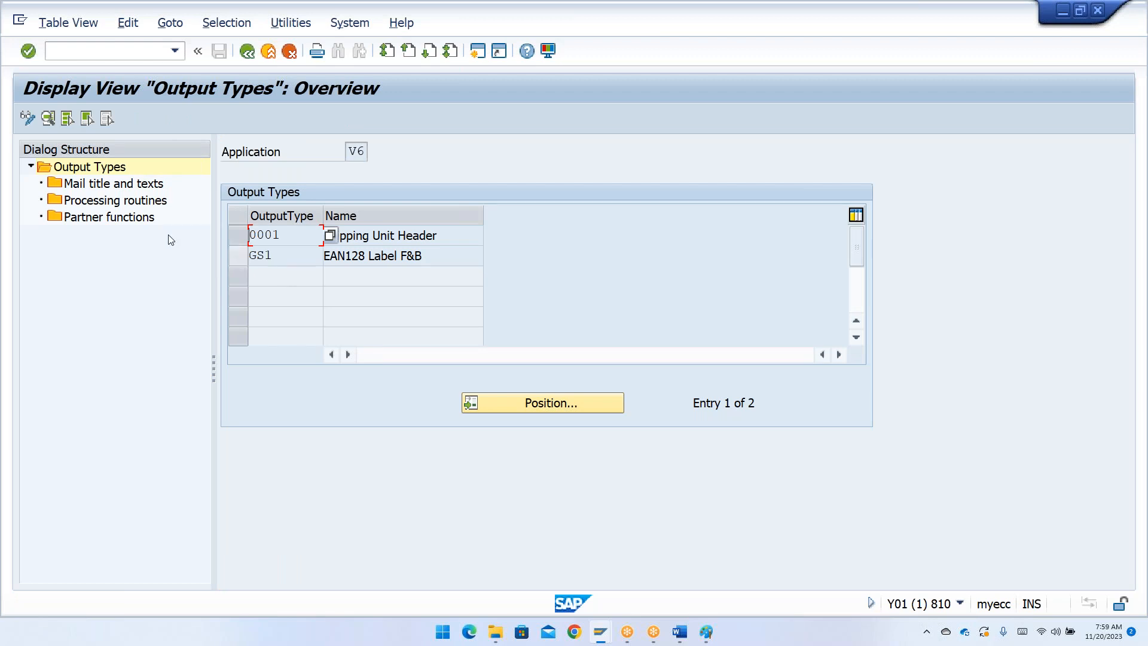
double_click(76, 202)
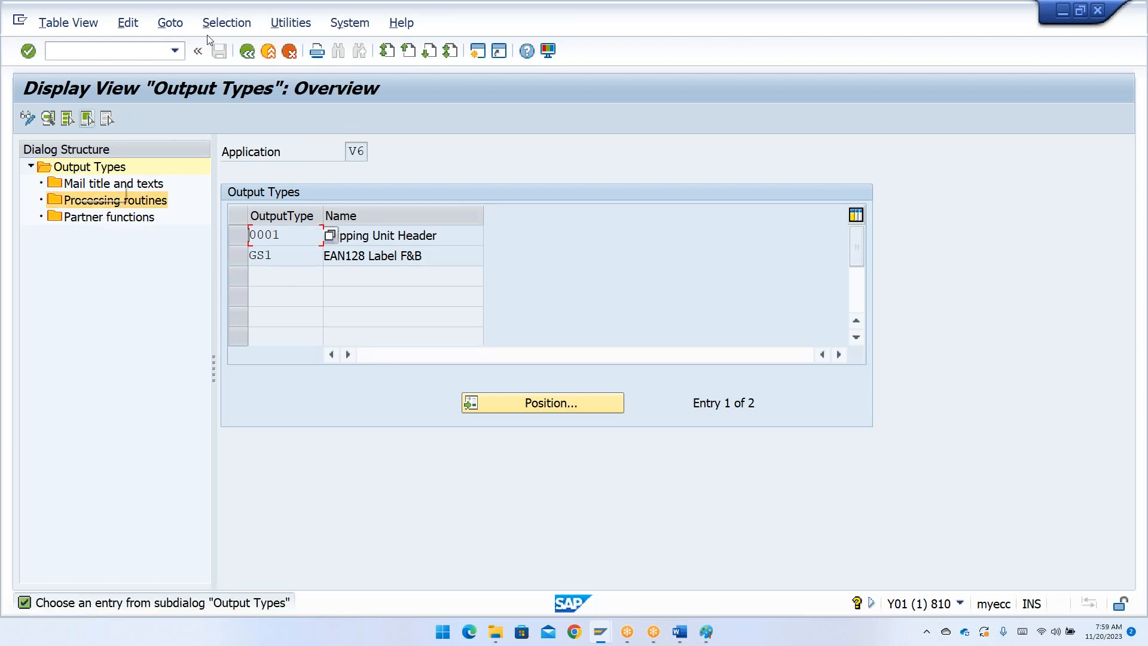
left_click(247, 51)
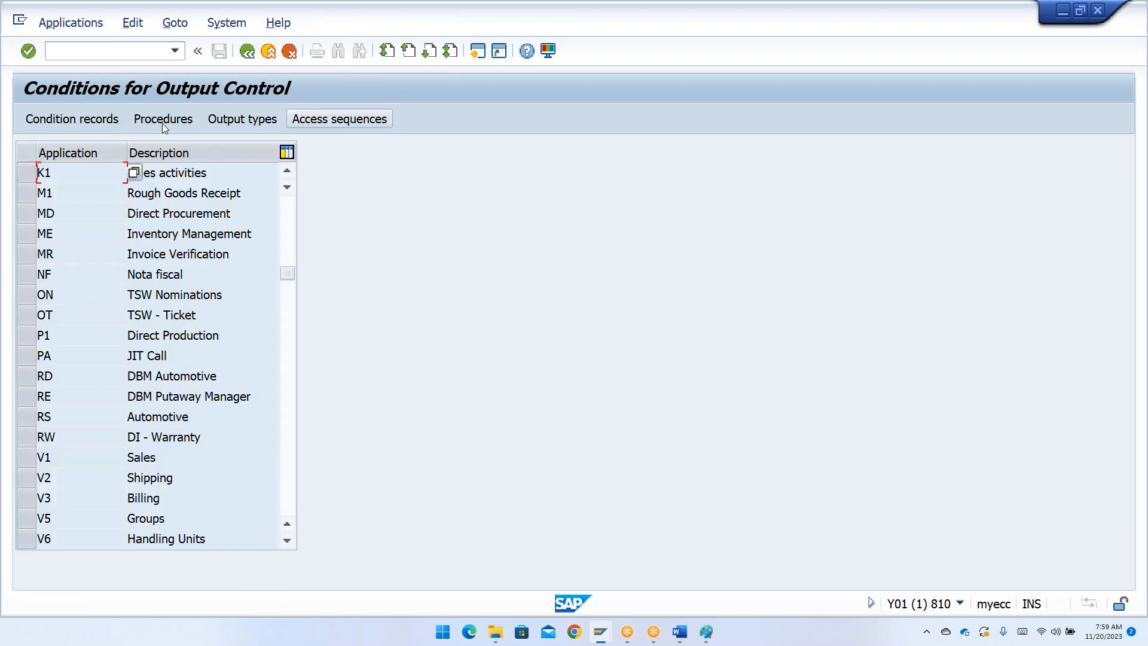
Look at the output types offered for the condition records of the Handling Units application and close the list
left_click(99, 122)
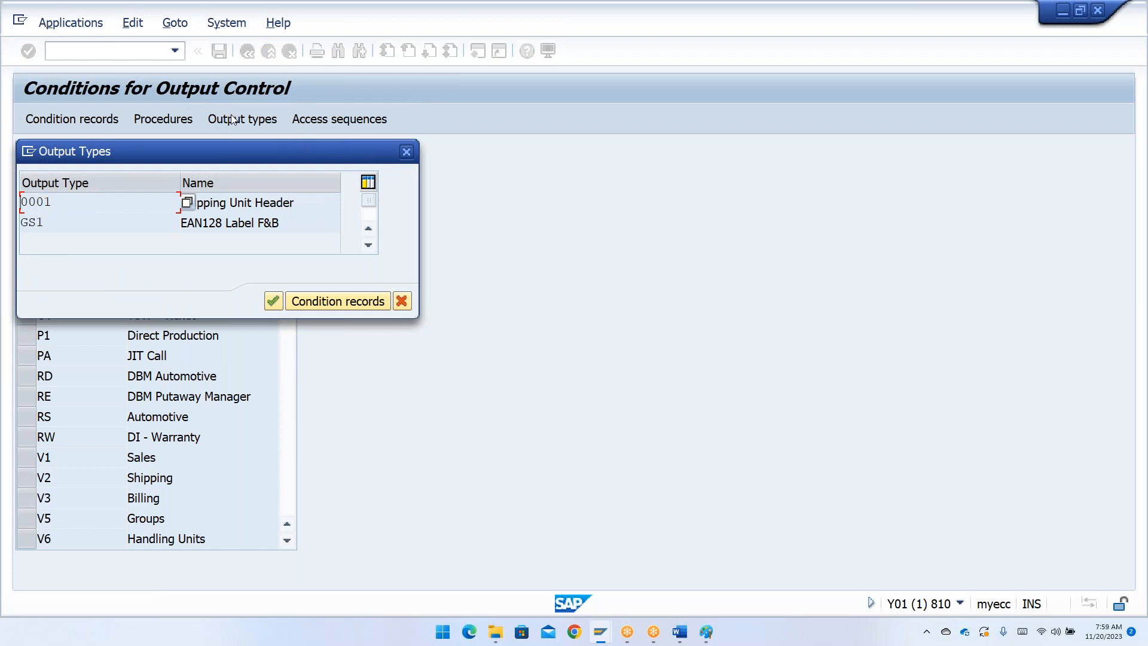
left_click(406, 152)
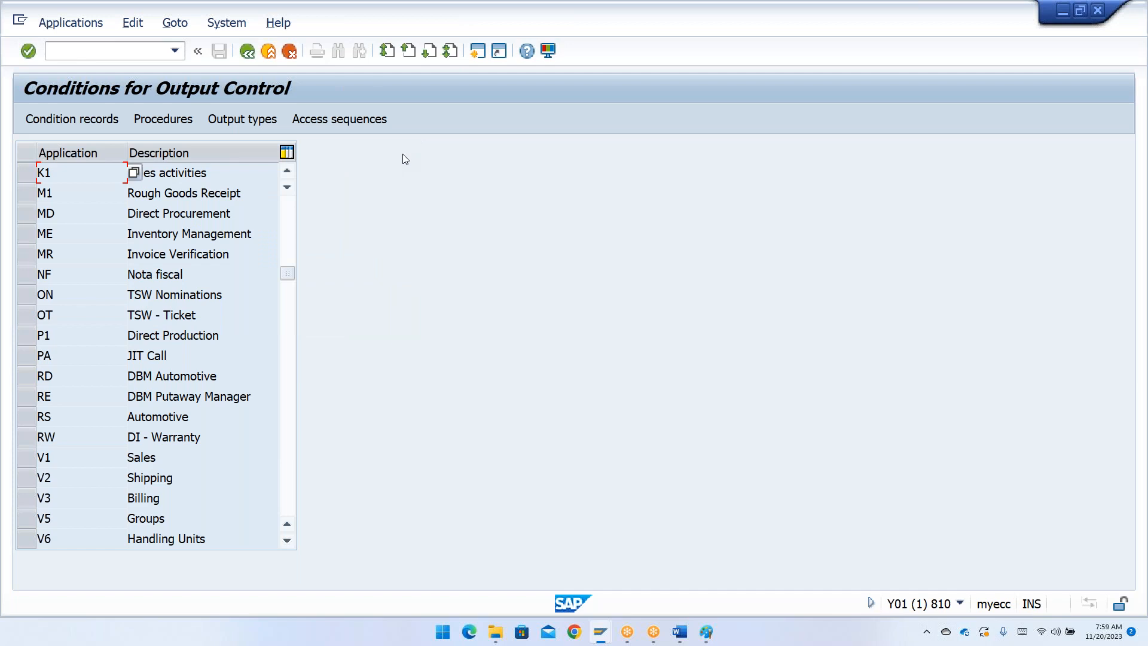
left_click(87, 123)
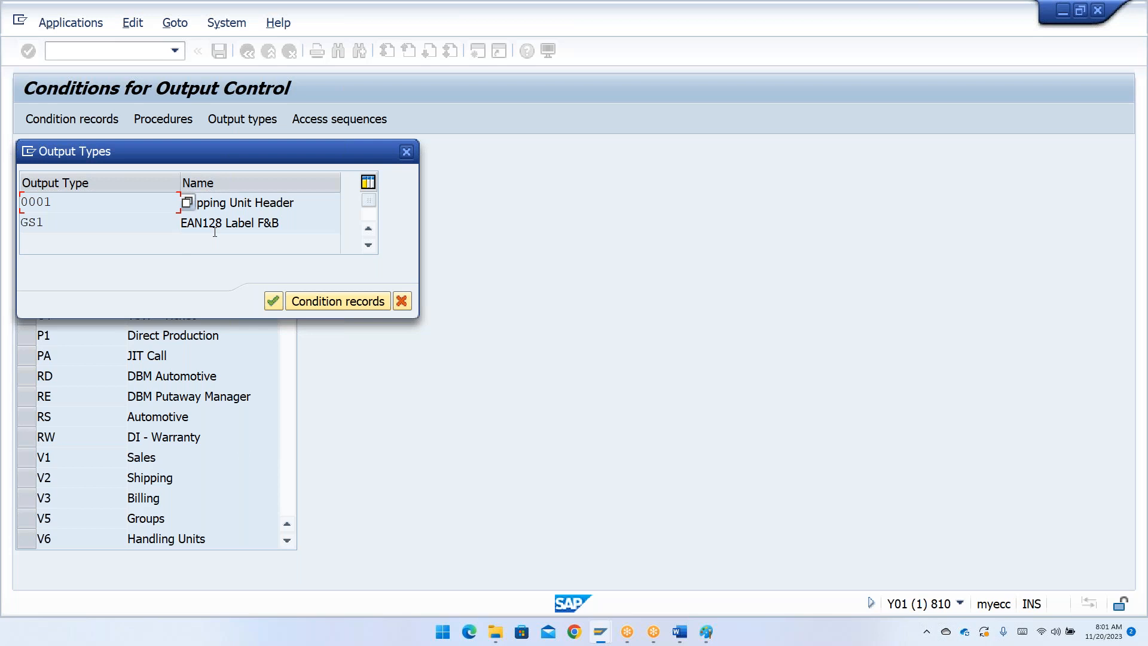
left_click(406, 152)
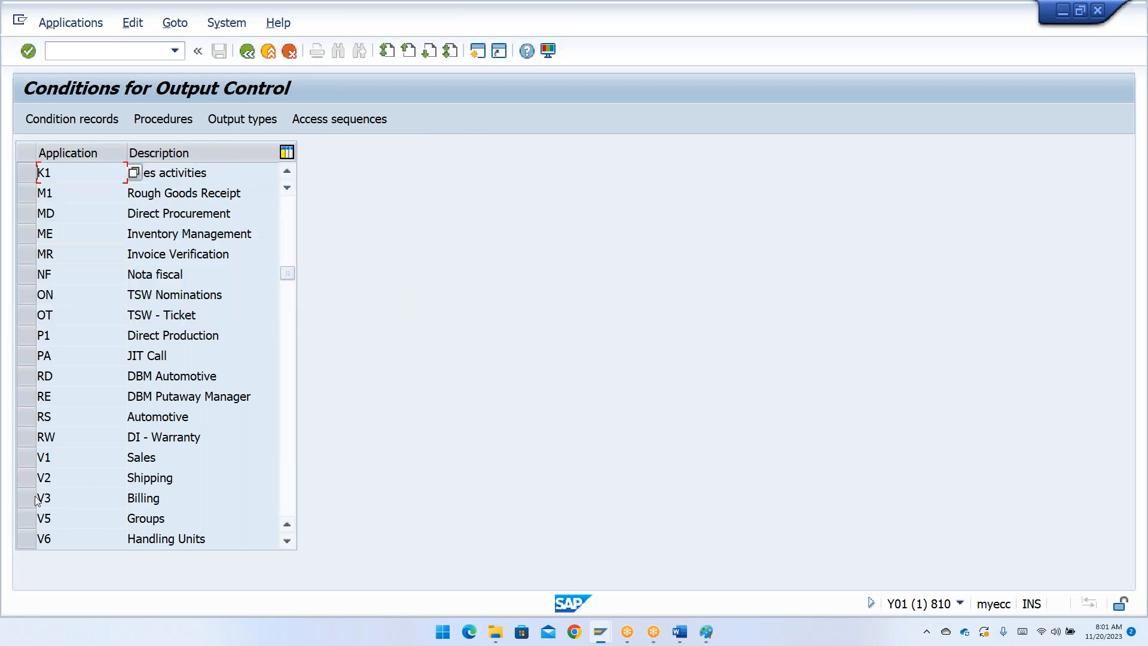
Display the processing routines of output type MAIL in application V1 Sales
left_click(24, 457)
left_click(233, 122)
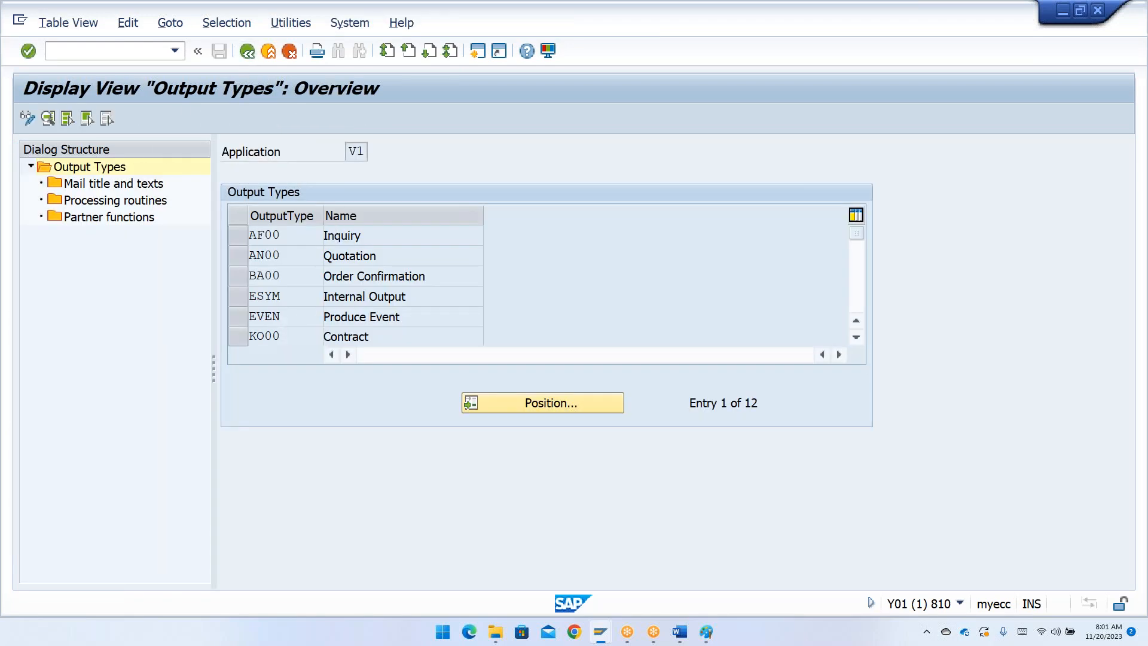
scroll(302, 292, "down", 4)
scroll(302, 292, "up", 2)
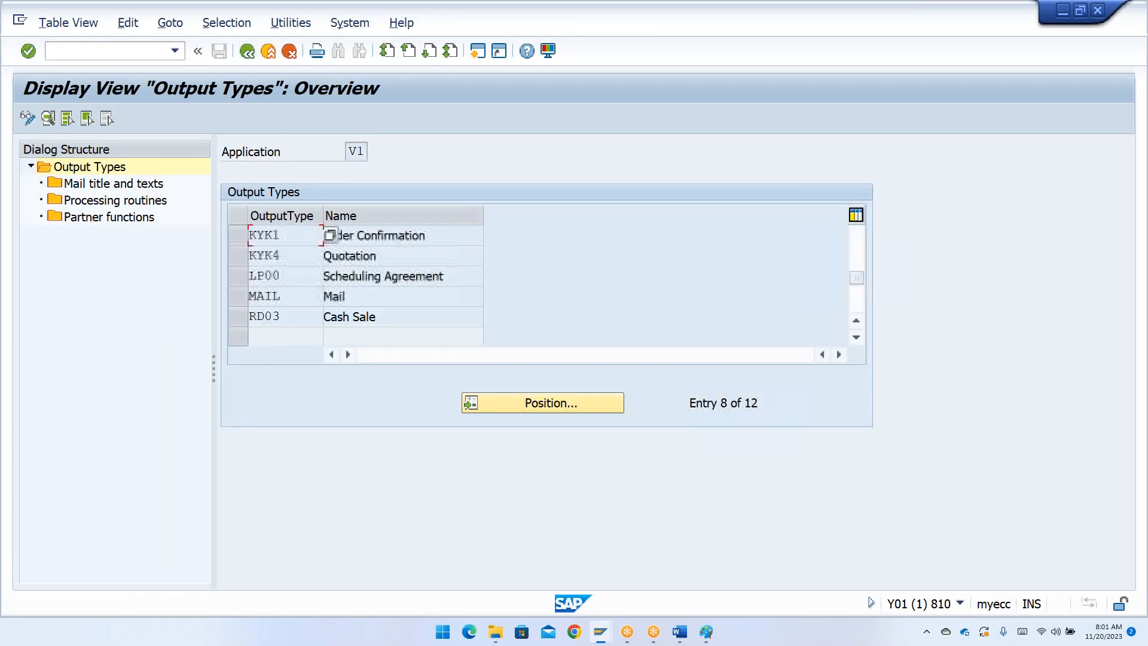
left_click(239, 297)
left_click(88, 205)
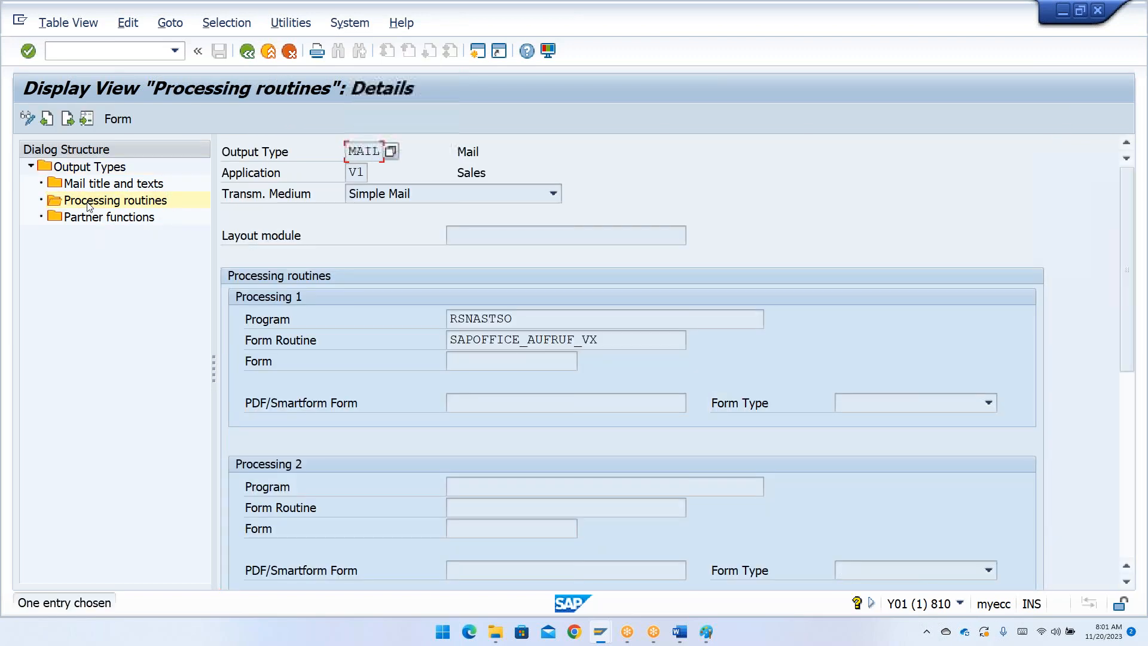
Examine the program, form routine and PDF/Smartform form fields in the MAIL output type's processing sections
left_click_drag(516, 323, 426, 318)
left_click(653, 349)
left_click(450, 340)
scroll(548, 245, "down", 3)
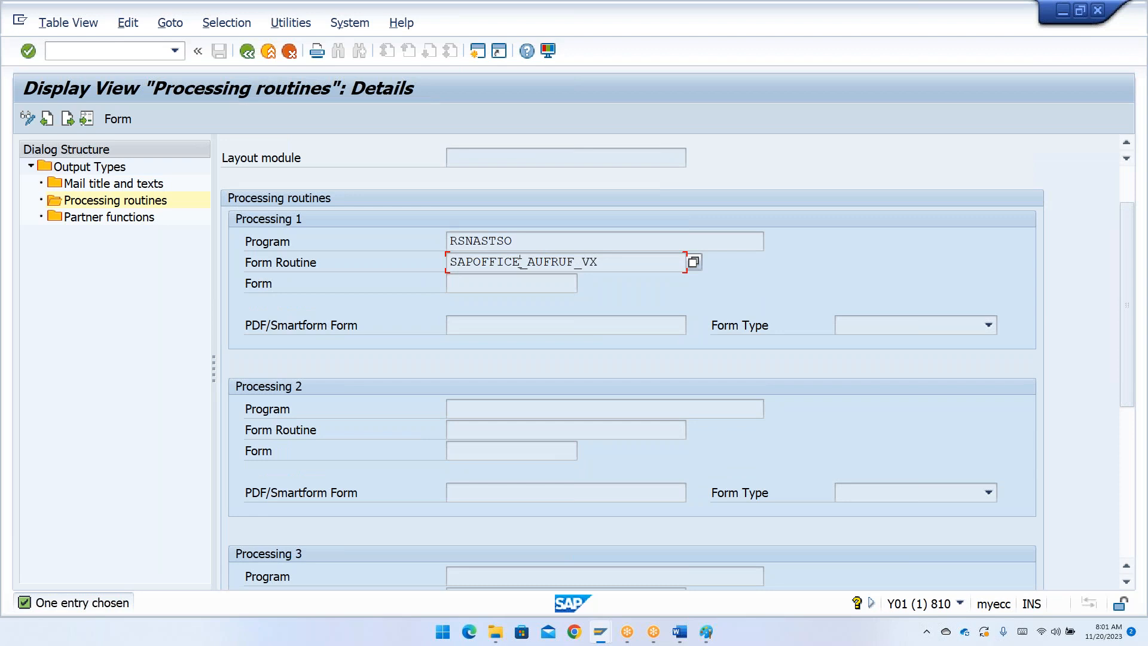
Look at the transmission medium options for output type MAIL in application V1 and close the list unchanged
scroll(333, 294, "up", 3)
left_click(411, 194)
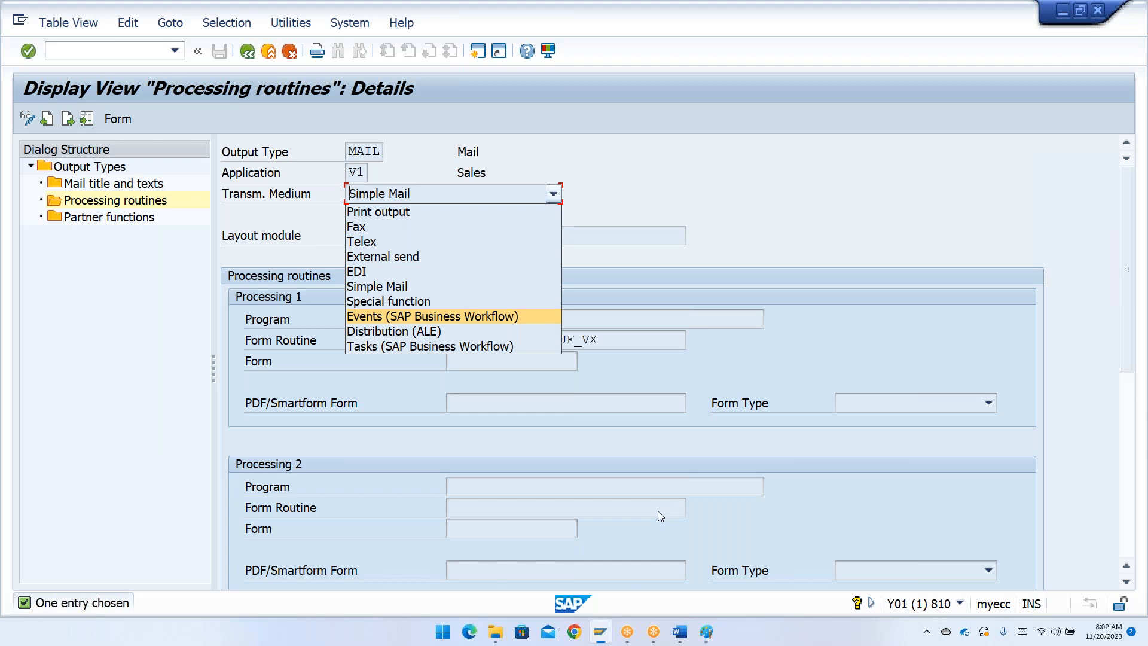
left_click(772, 211)
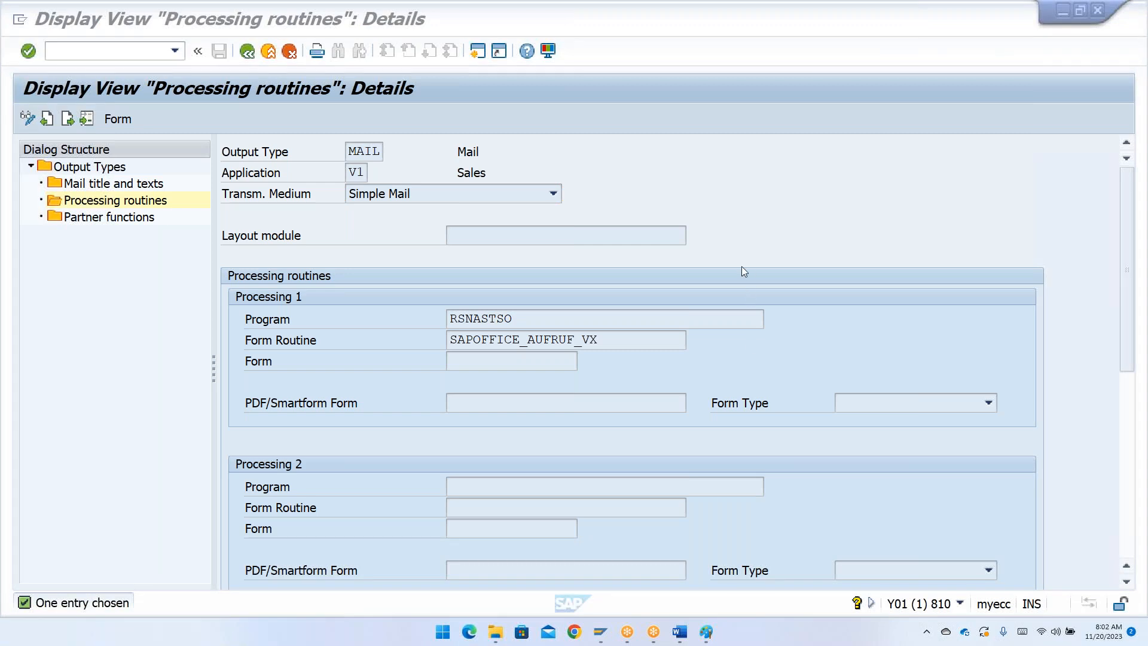
Leave the processing routines and open the sales order creation transaction VA01
left_click(667, 35)
type("/")
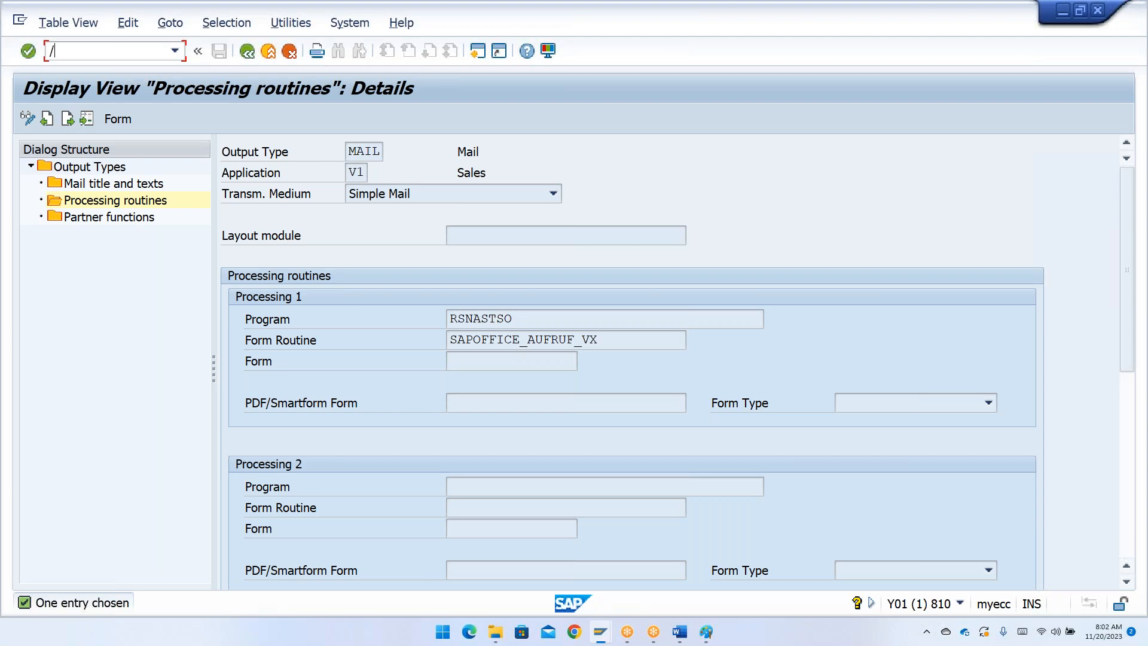
type("nva02")
key("BackSpace")
type("1")
key("BackSpace")
type("3")
key("BackSpace")
type("1")
key("XF86AudioMute")
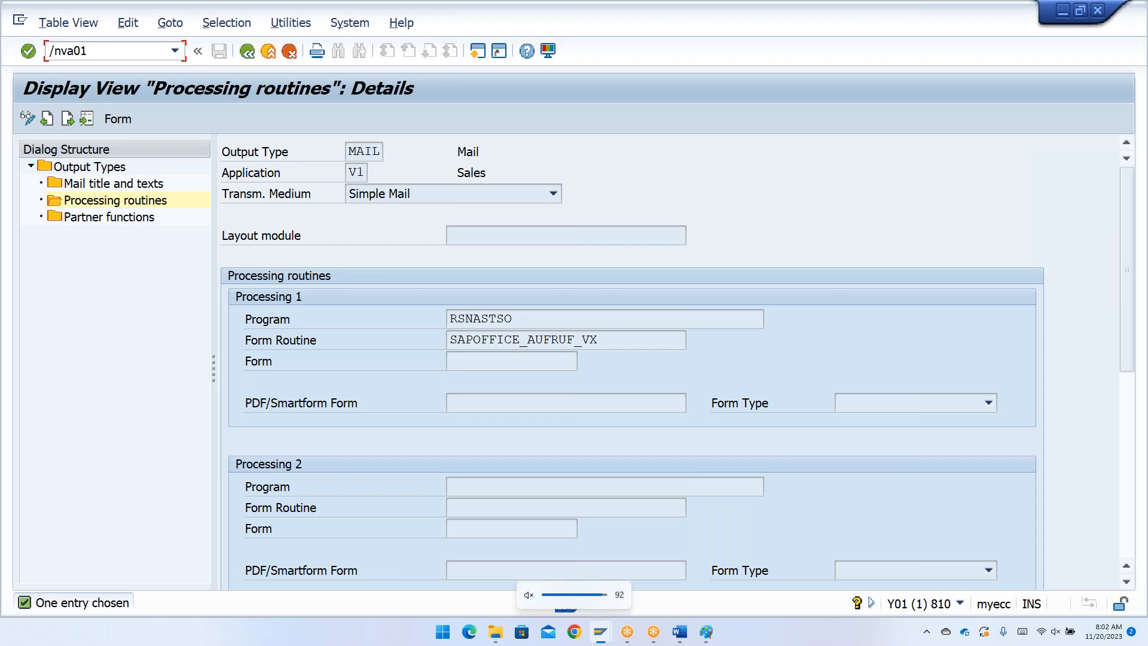
key("Return")
key("XF86AudioMute")
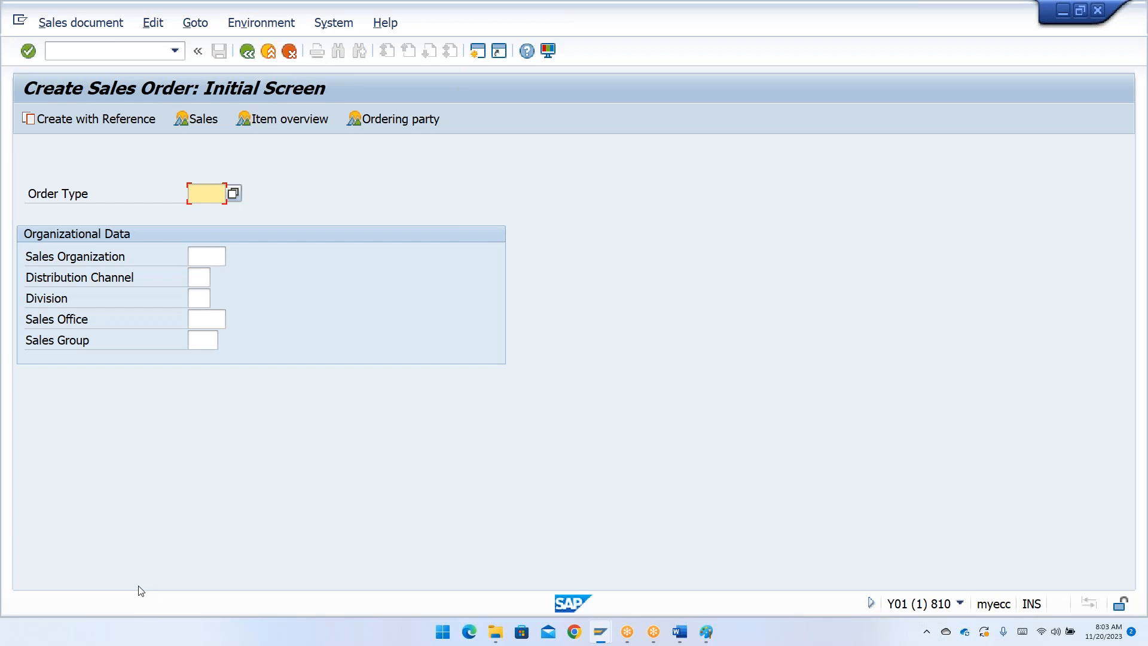
Open transaction maintenance with SE93 and display the definition of transaction code VA01
left_click(70, 55)
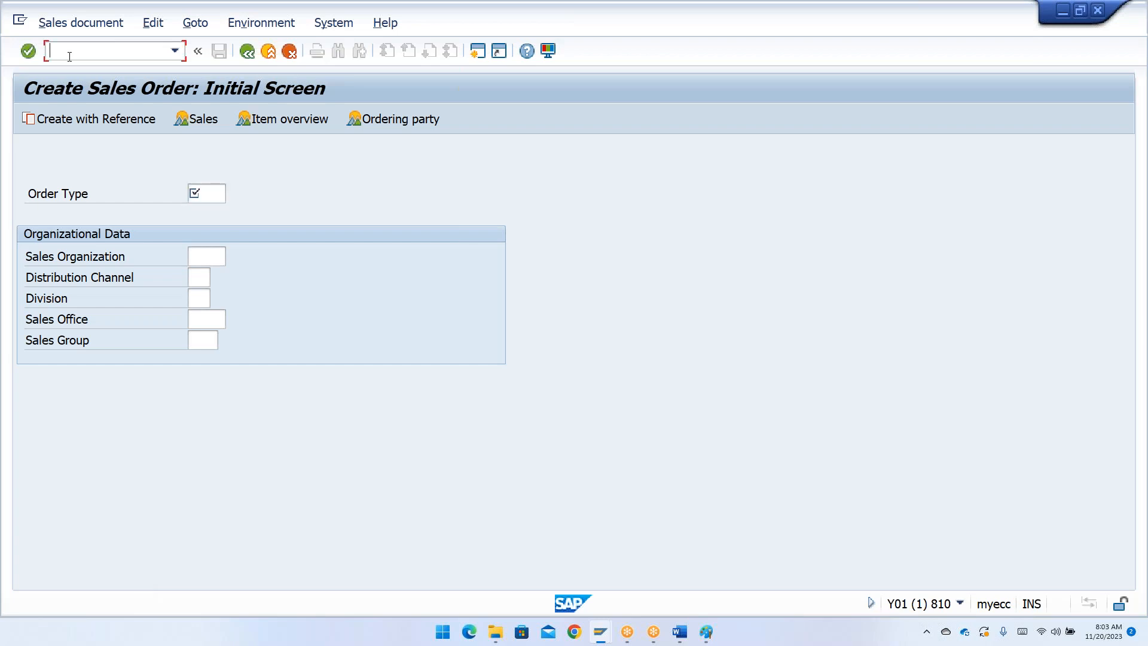
type("/nse3")
key("BackSpace")
type("93")
key("Return")
type("va01")
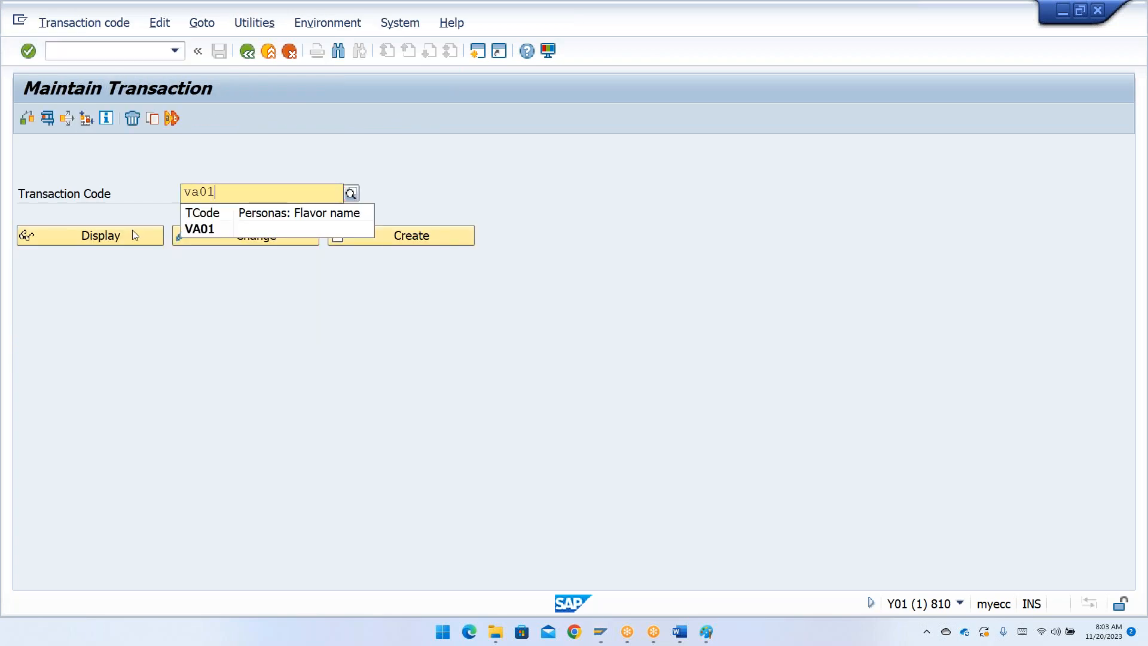
left_click(132, 232)
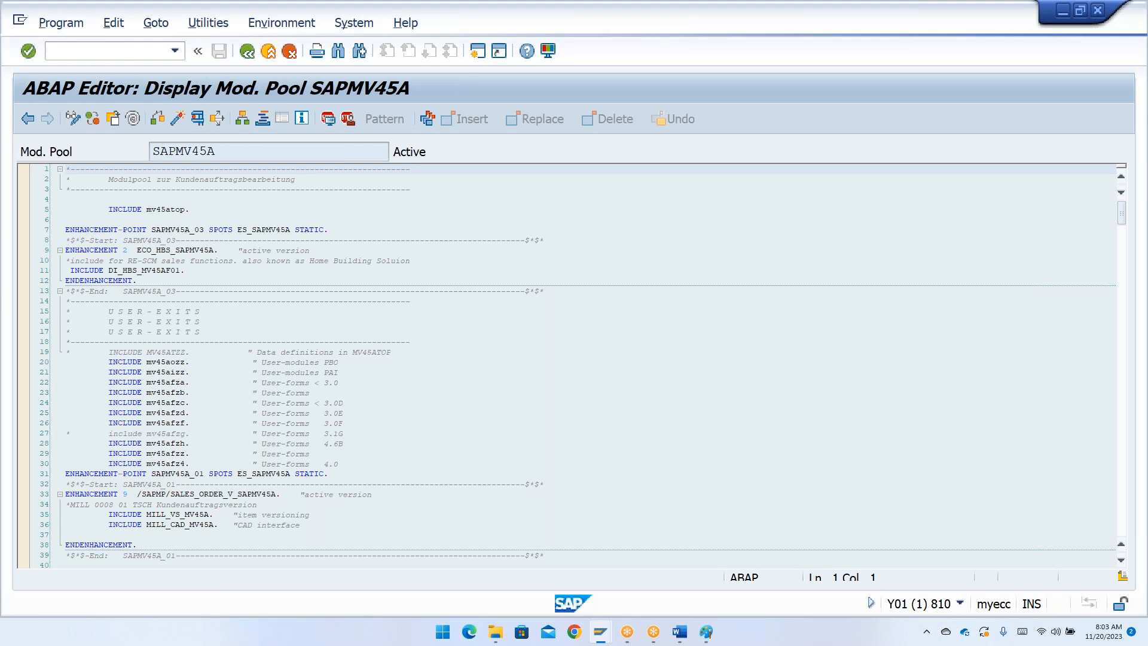
Expand the Screens of program SAPMV45A in the object tree and look through its screen numbers
scroll(97, 500, "down", 2)
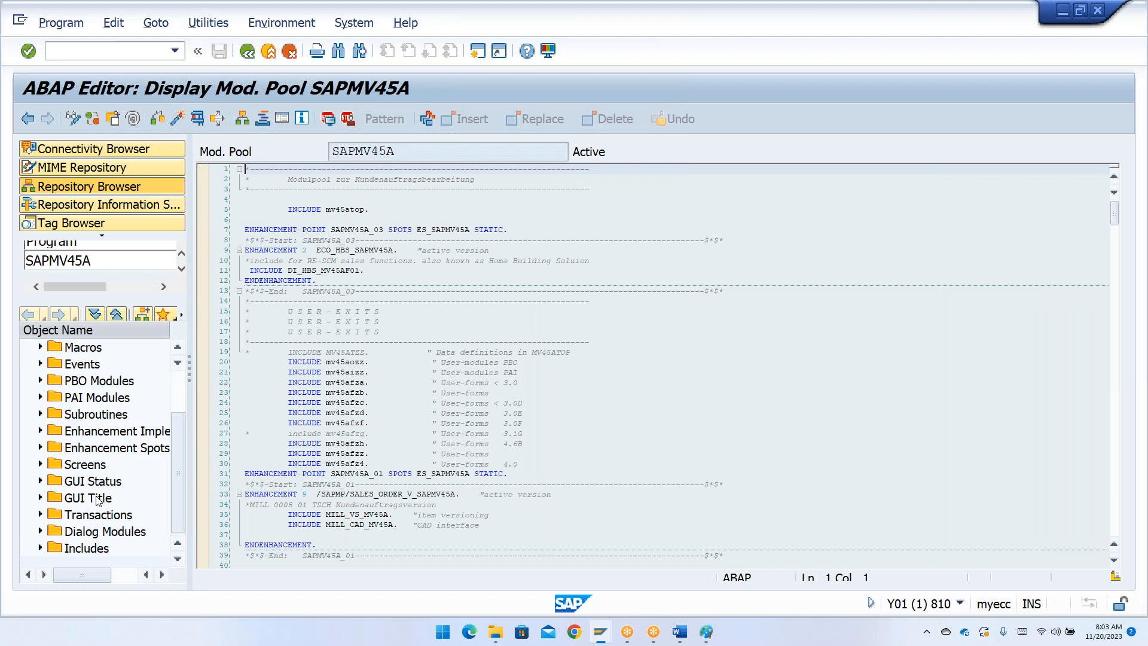
left_click(40, 464)
scroll(135, 540, "down", 3)
scroll(135, 540, "down", 15)
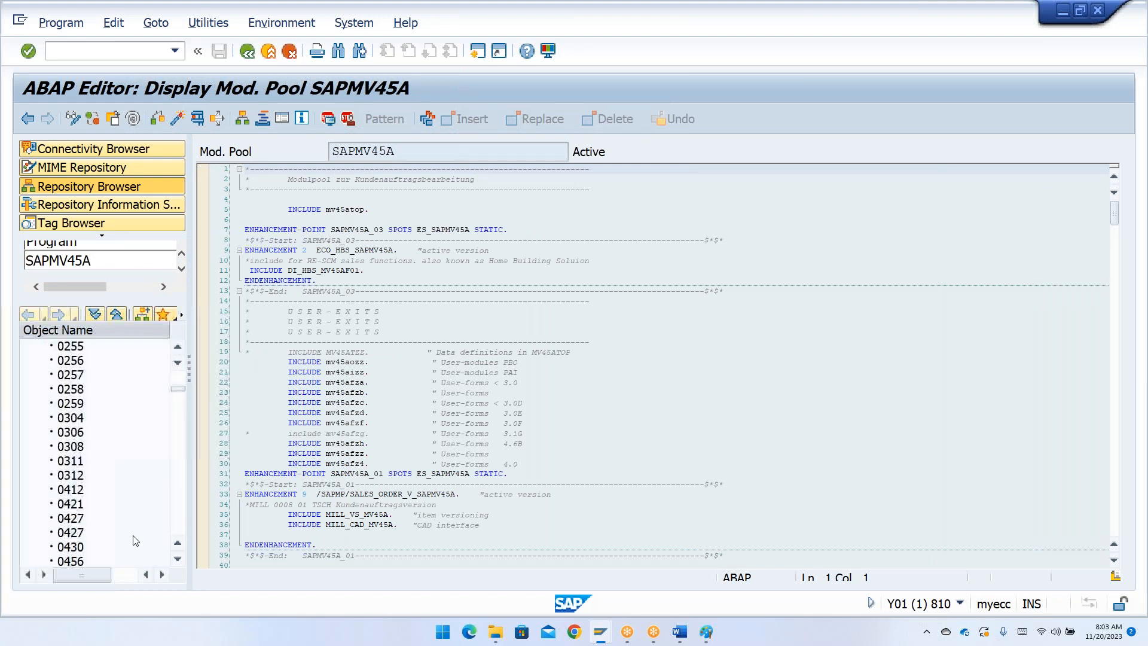
scroll(141, 456, "down", 15)
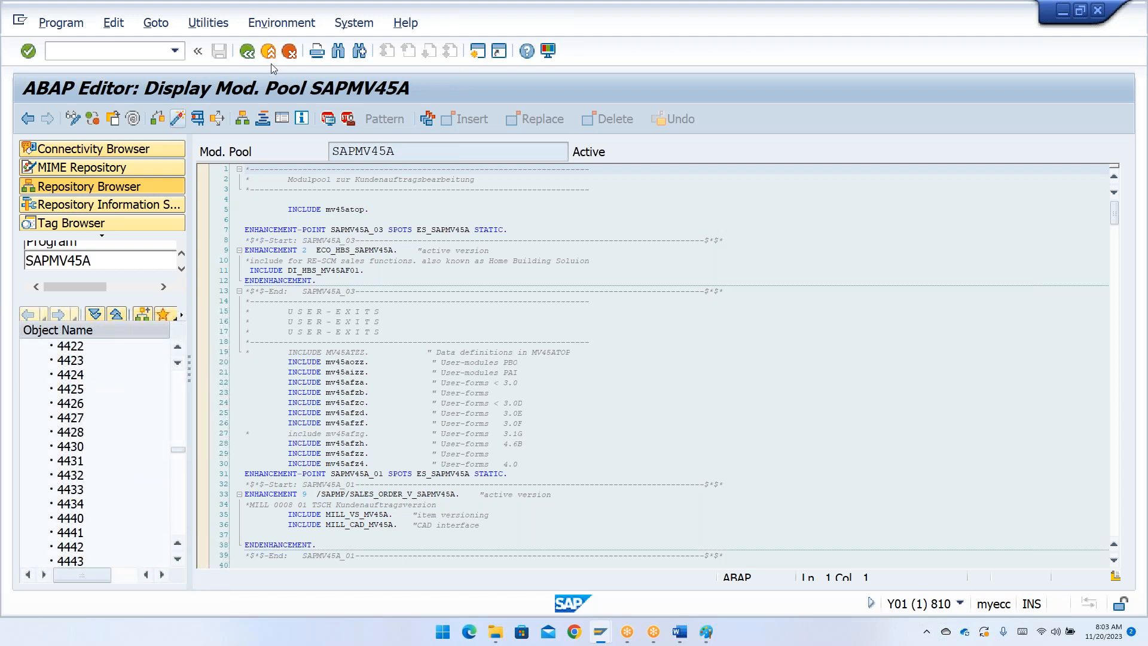
Try to run the module pool SAPMV45A directly from the ABAP Editor
left_click(201, 121)
left_click(201, 120)
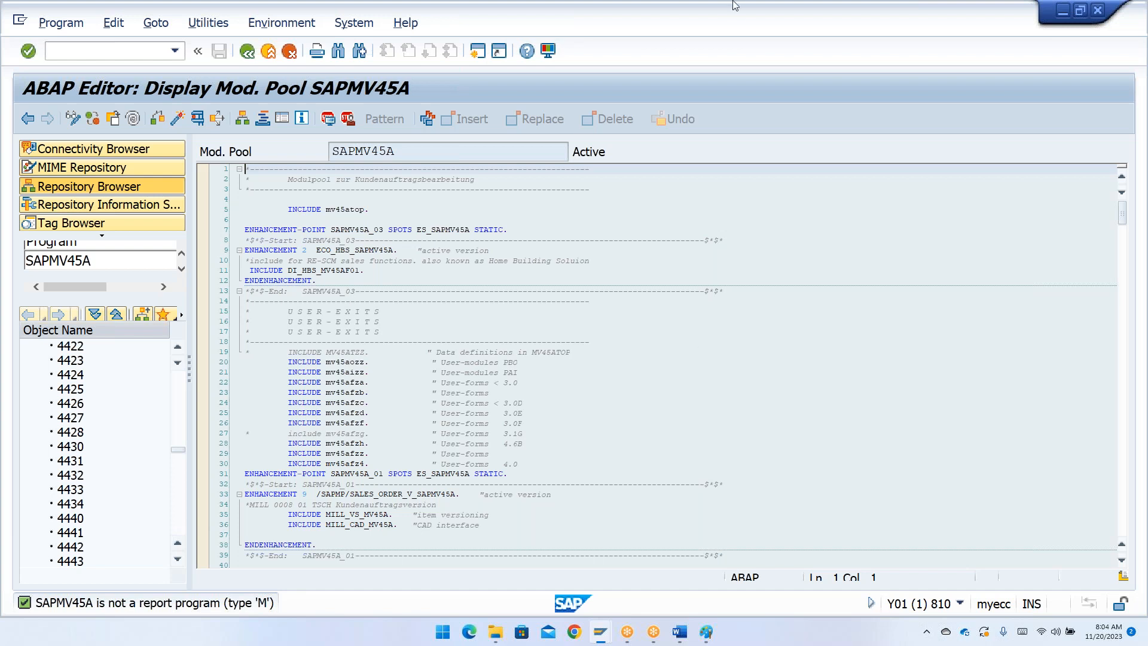
left_click(771, 24)
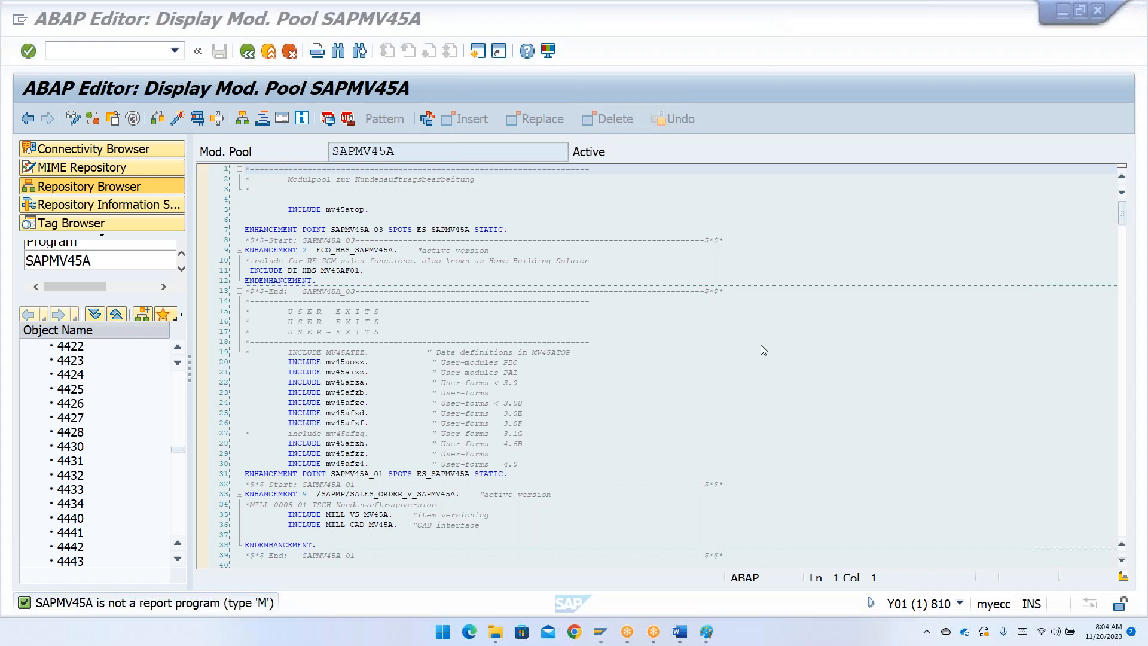